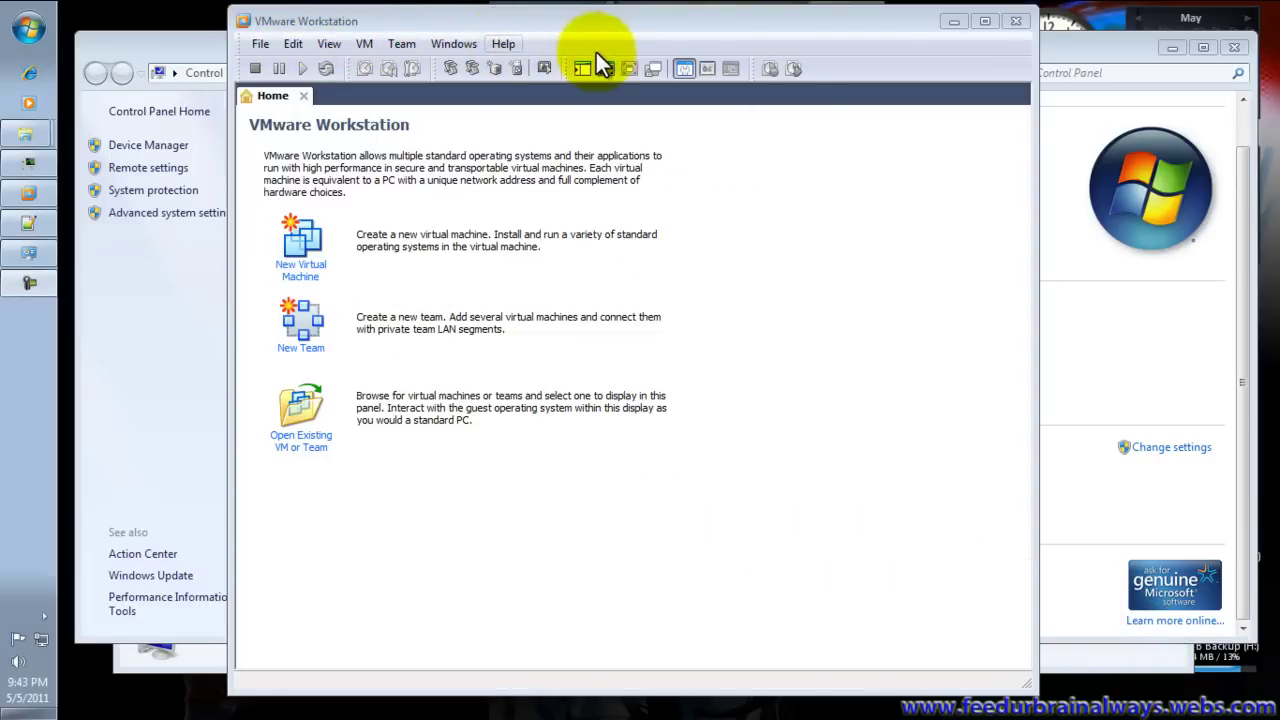
View the product, license and host information for VMware Workstation, then dismiss it
click(503, 44)
click(559, 289)
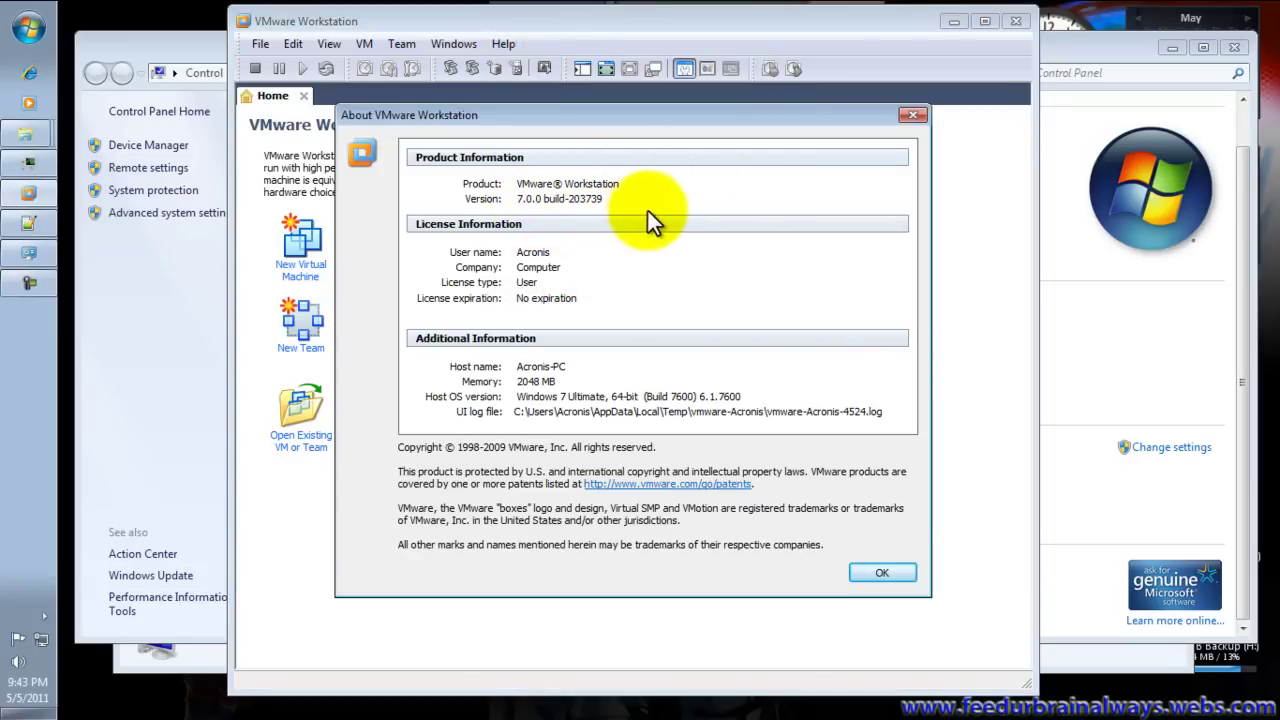
click(890, 572)
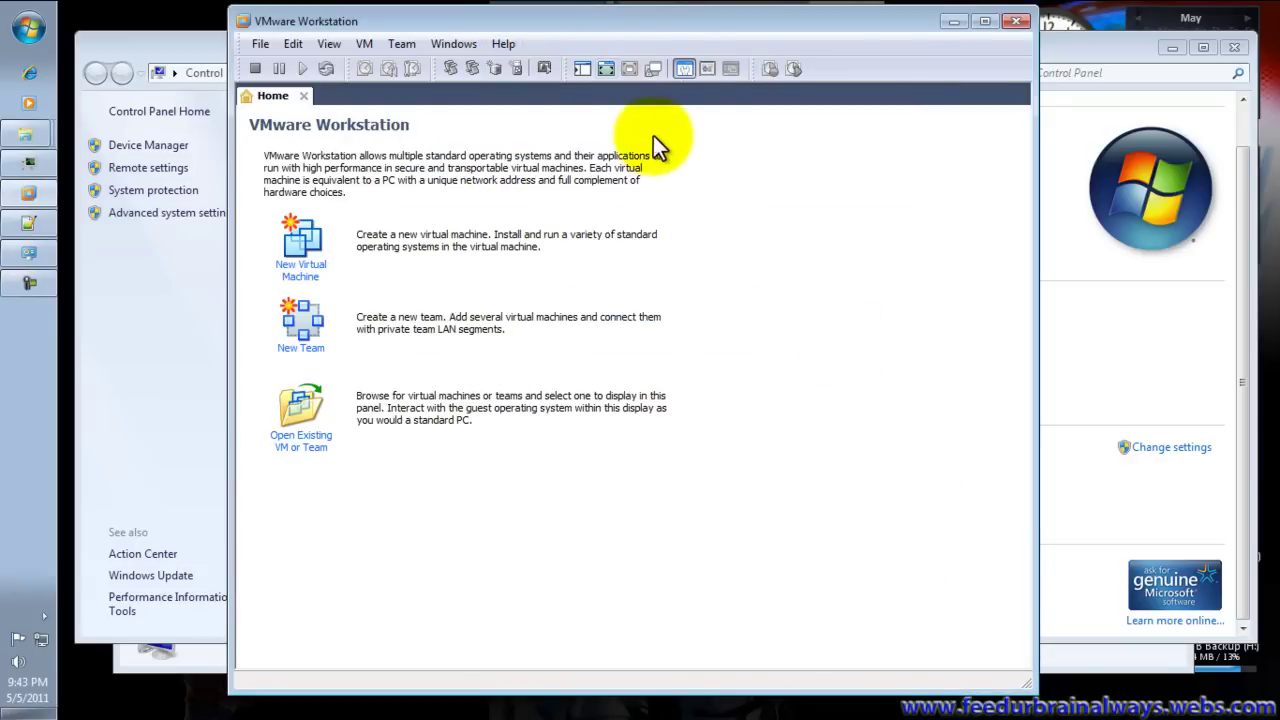
Start a new virtual machine with the Custom configuration and Workstation 6.5-7.0 hardware compatibility
click(303, 278)
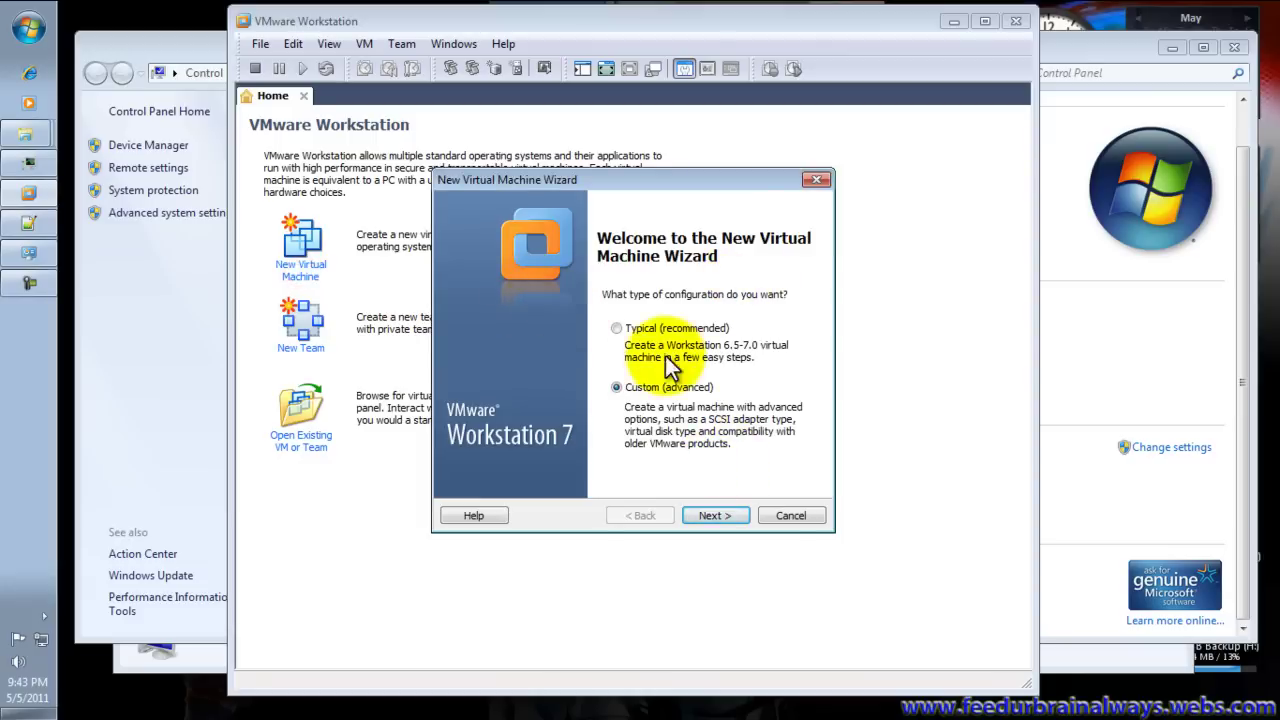
click(716, 515)
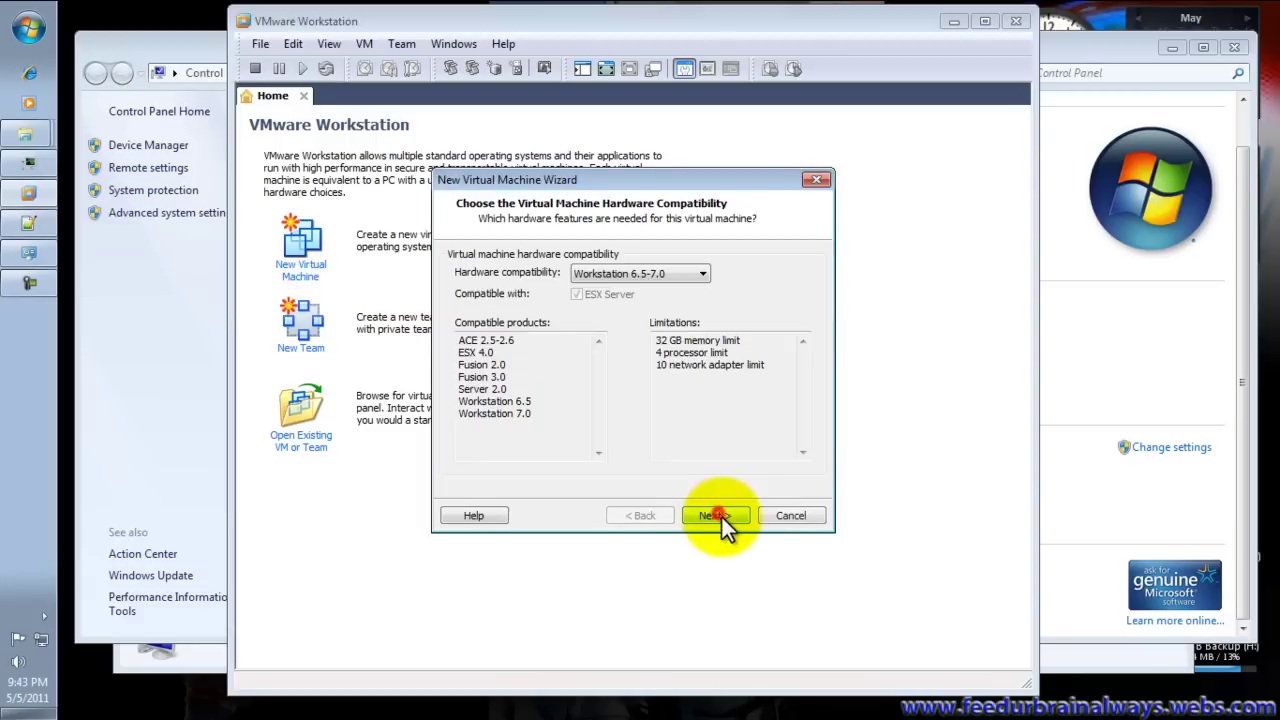
click(702, 273)
click(706, 271)
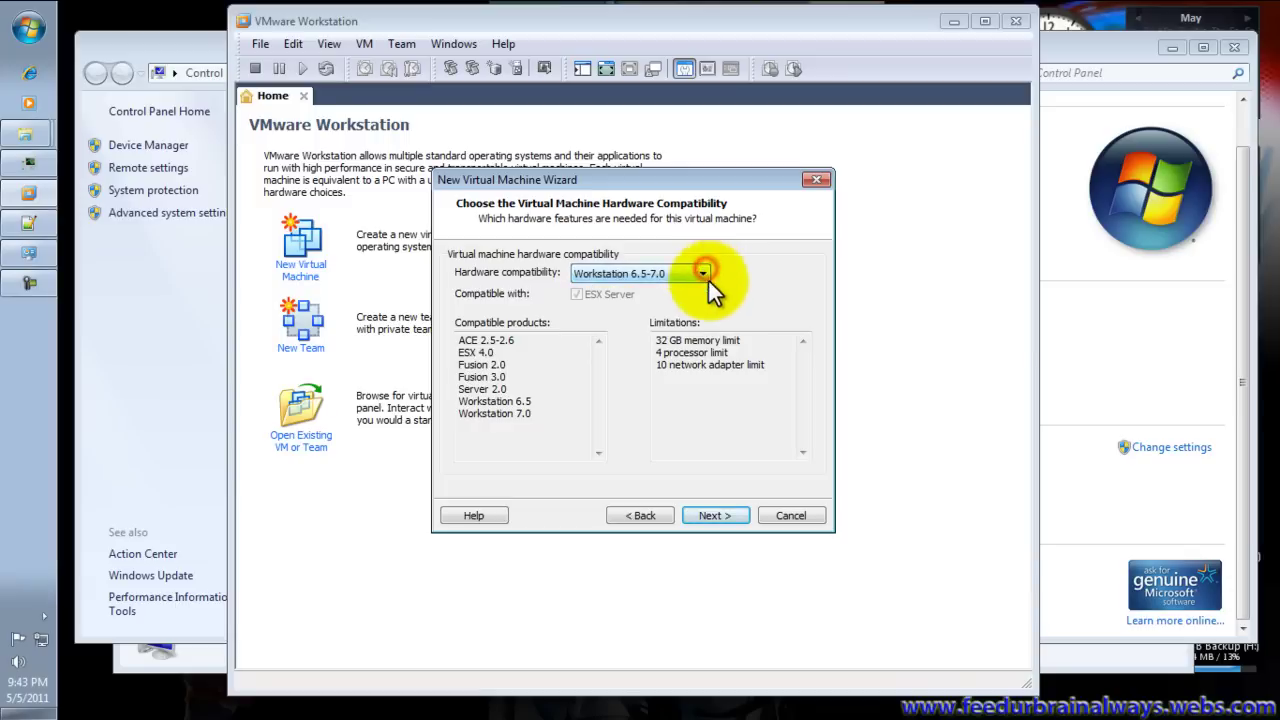
click(731, 515)
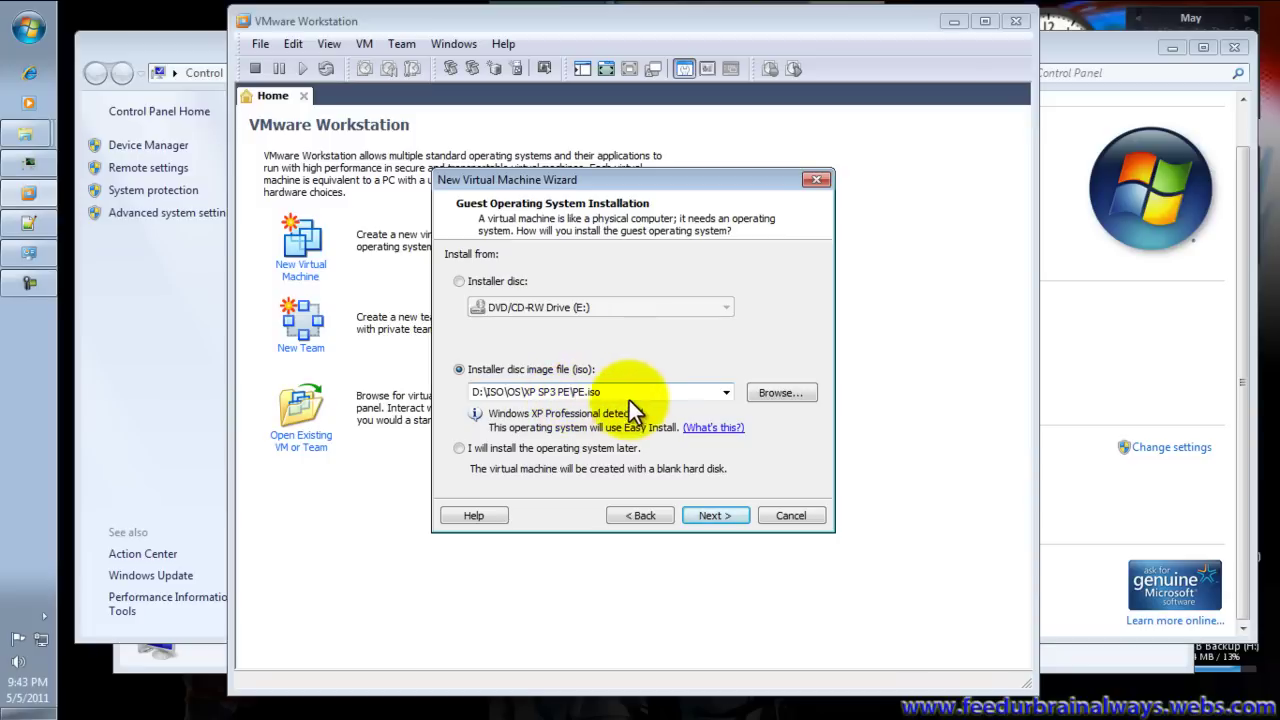
Browse for the installer disc image and go to the ISO\OS folder on Backup Files (D:)
click(787, 395)
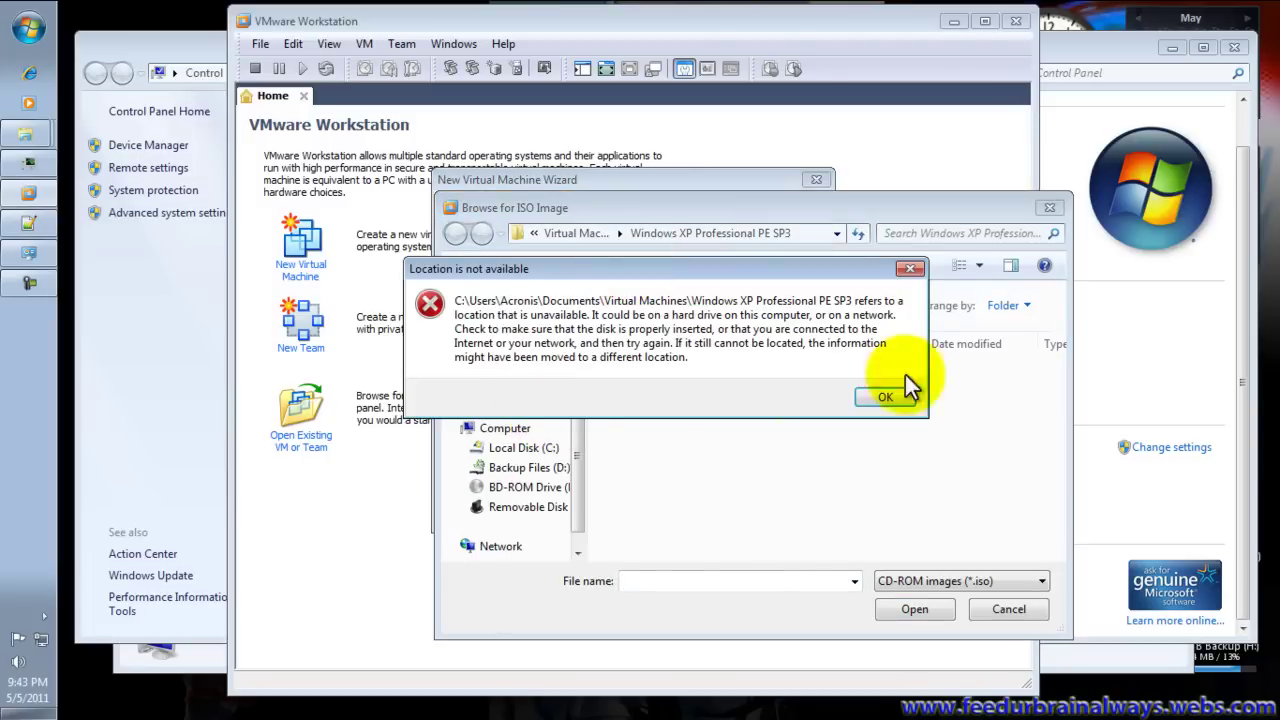
click(910, 268)
drag(577, 364, 576, 472)
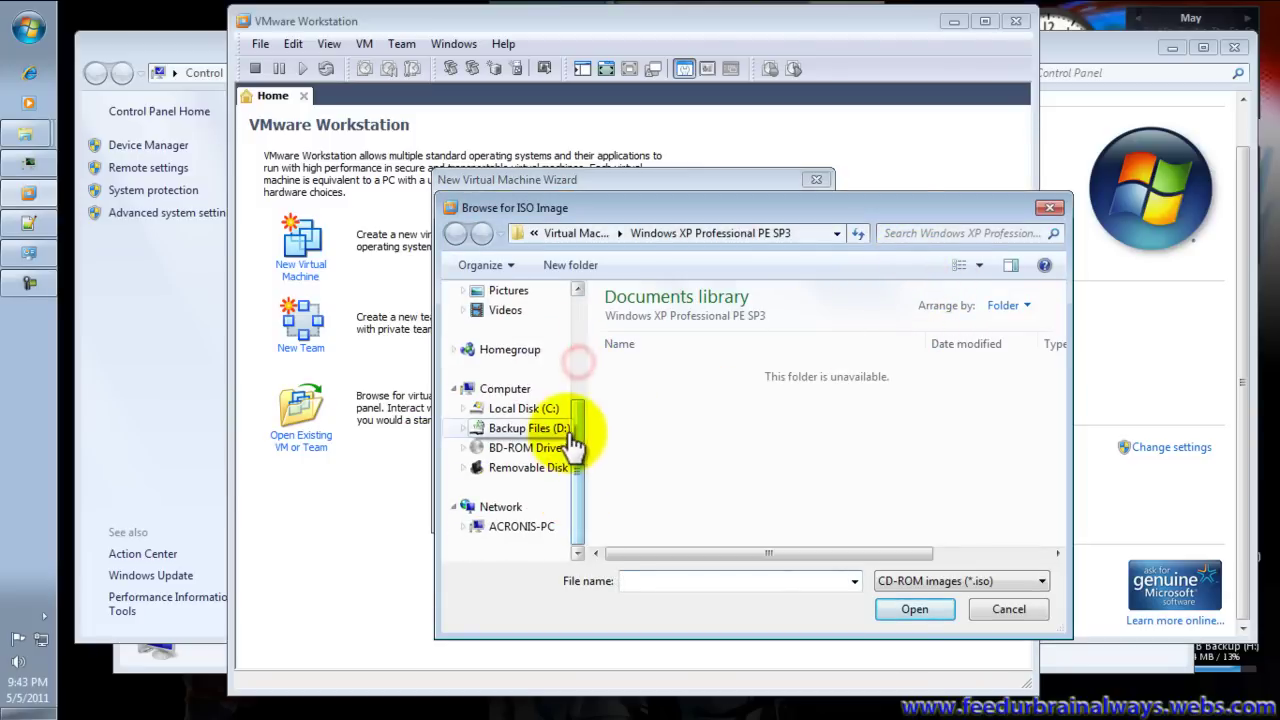
click(527, 434)
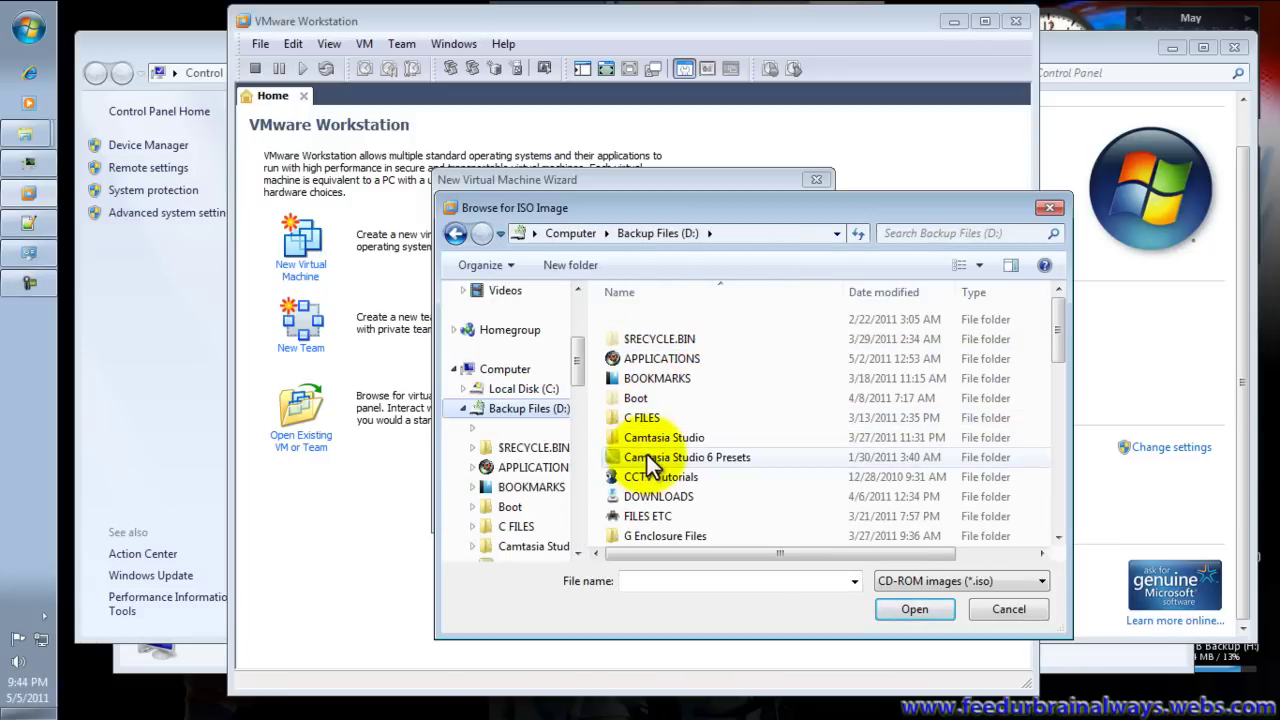
drag(1058, 338, 1063, 373)
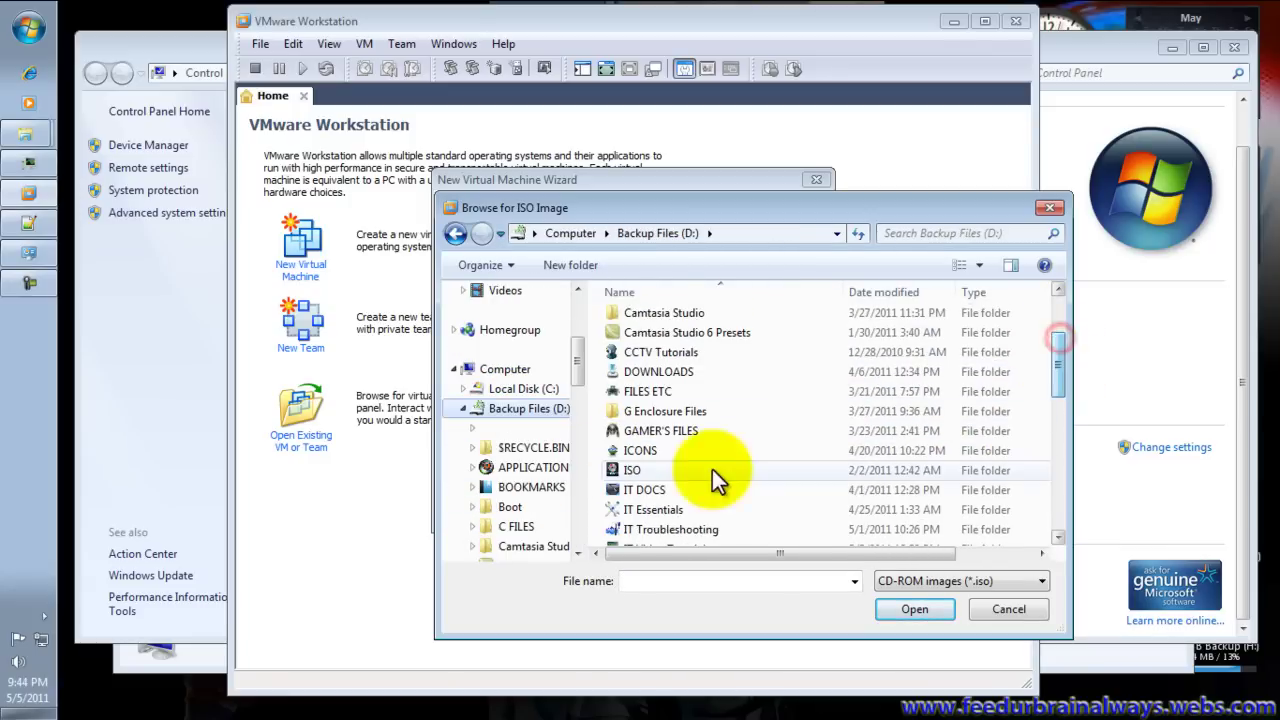
double_click(644, 471)
double_click(641, 338)
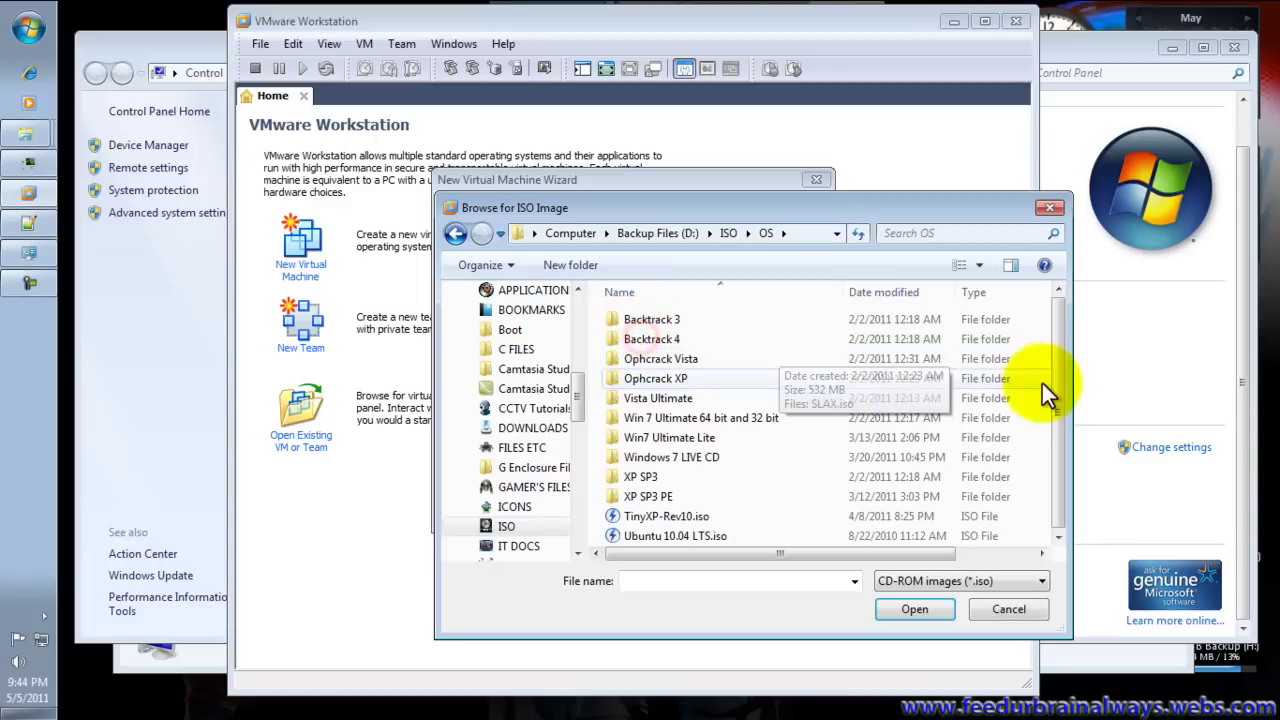
Use PE.iso from the XP SP3 PE folder as the installer disc image and continue
drag(1061, 326, 1058, 375)
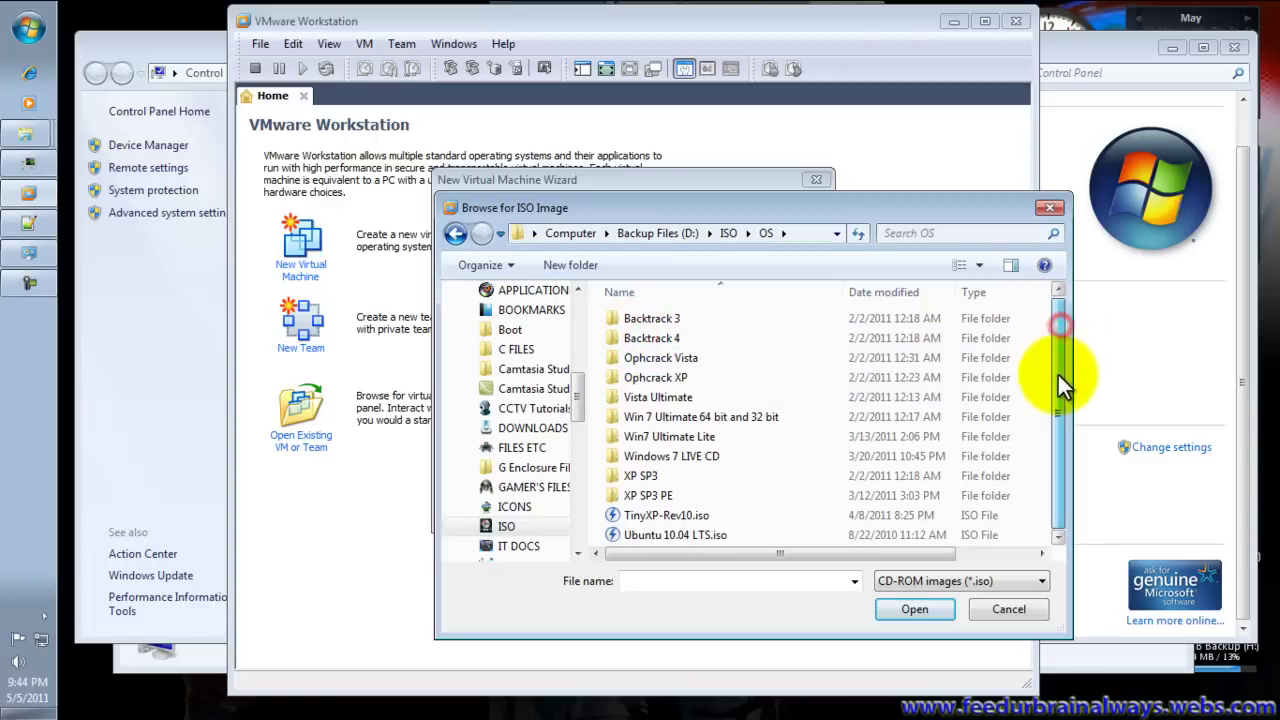
click(640, 495)
double_click(640, 495)
click(635, 342)
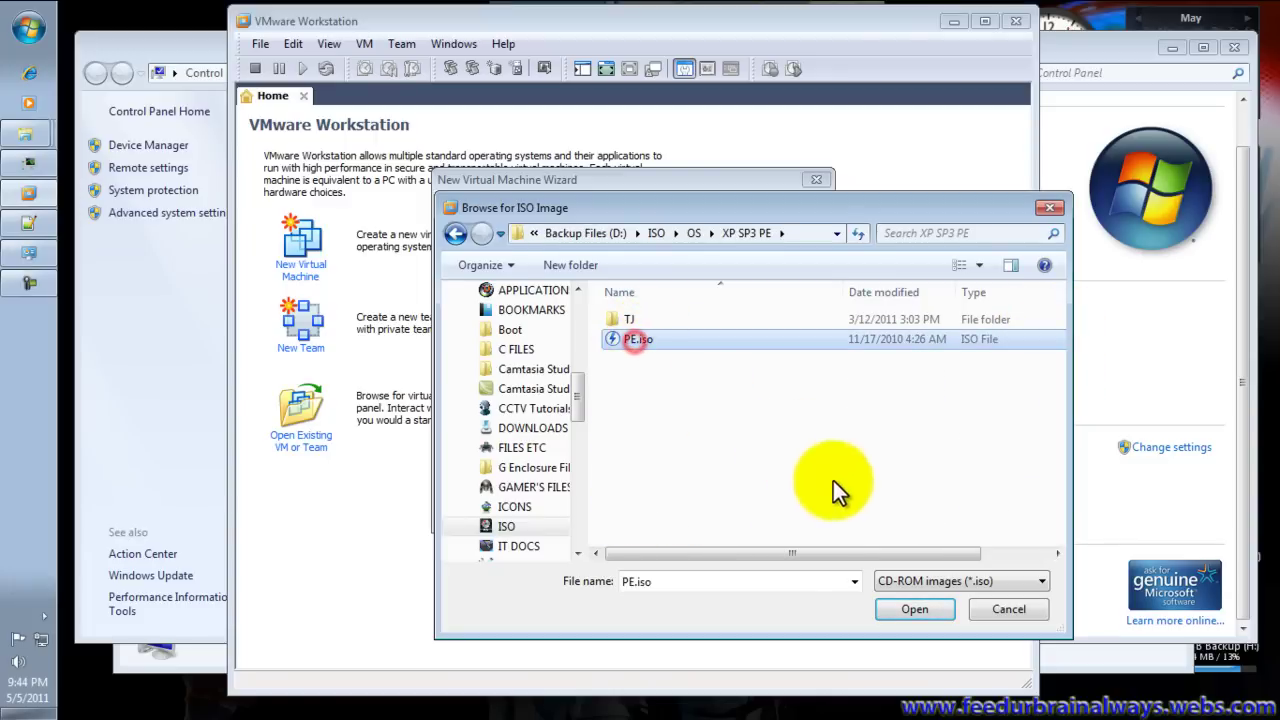
click(913, 612)
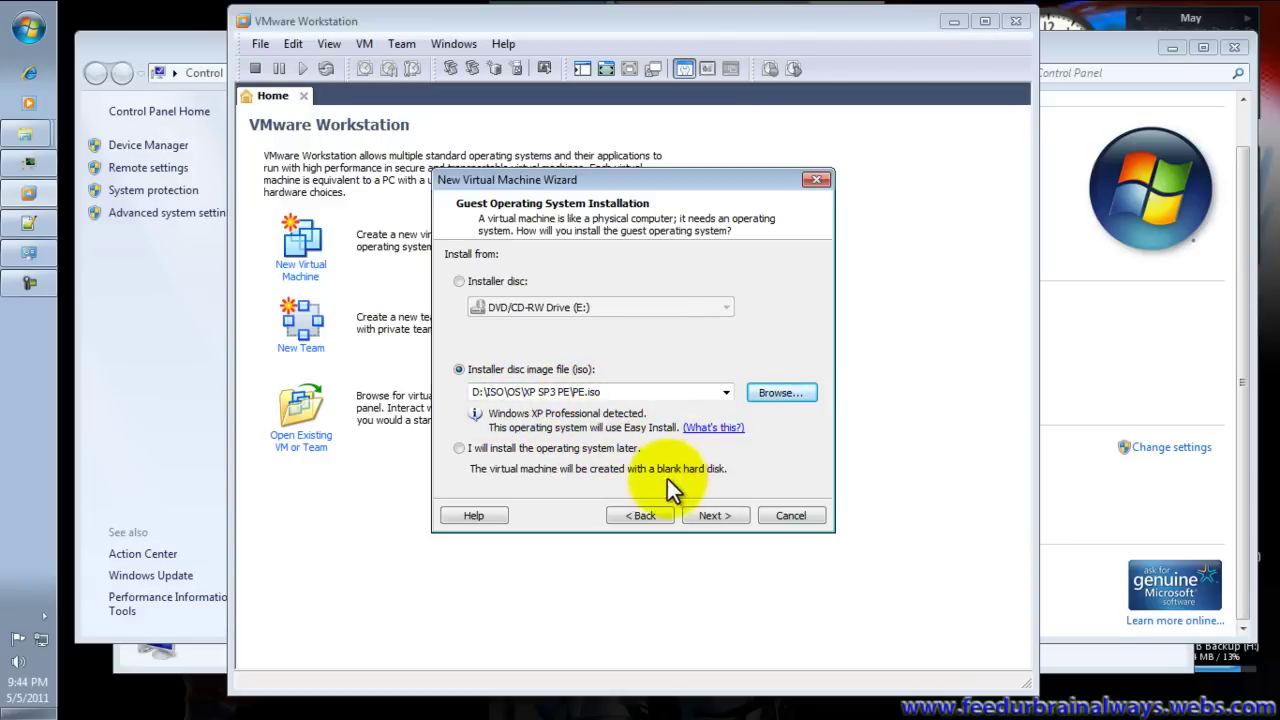
click(729, 515)
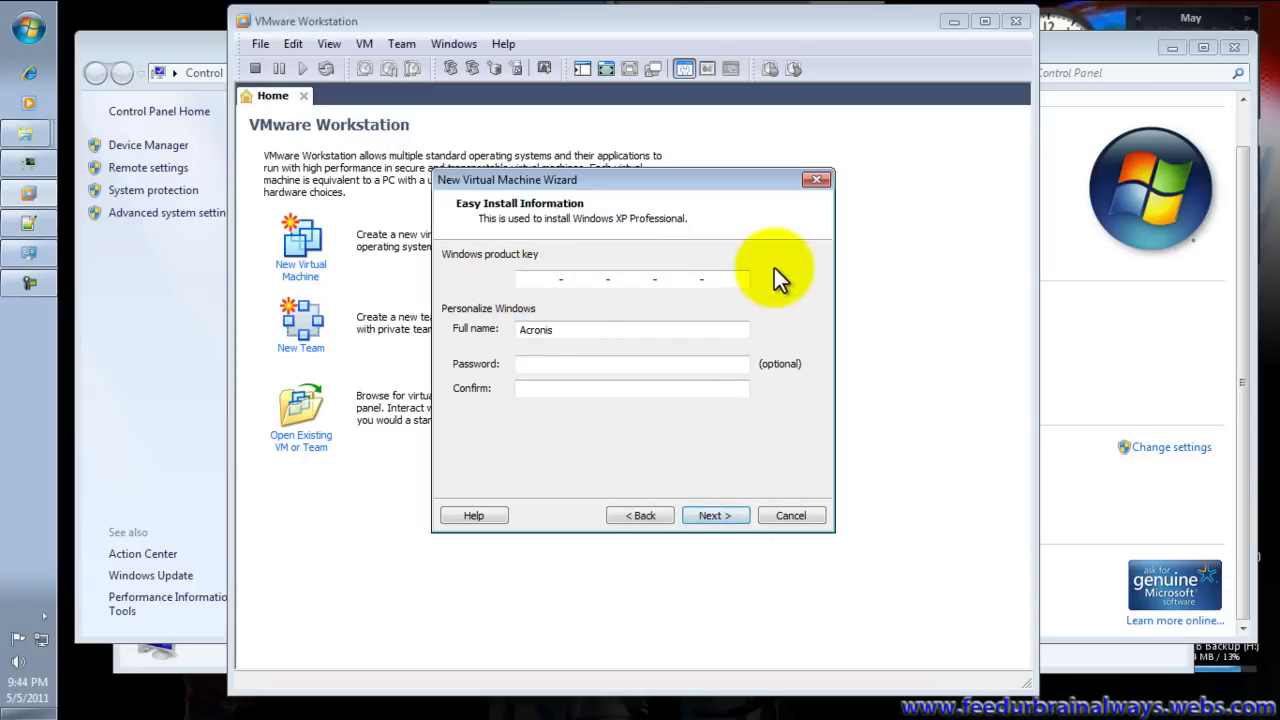
Paste the Windows product key, keep the suggested full name without a password, and continue
right_click(529, 277)
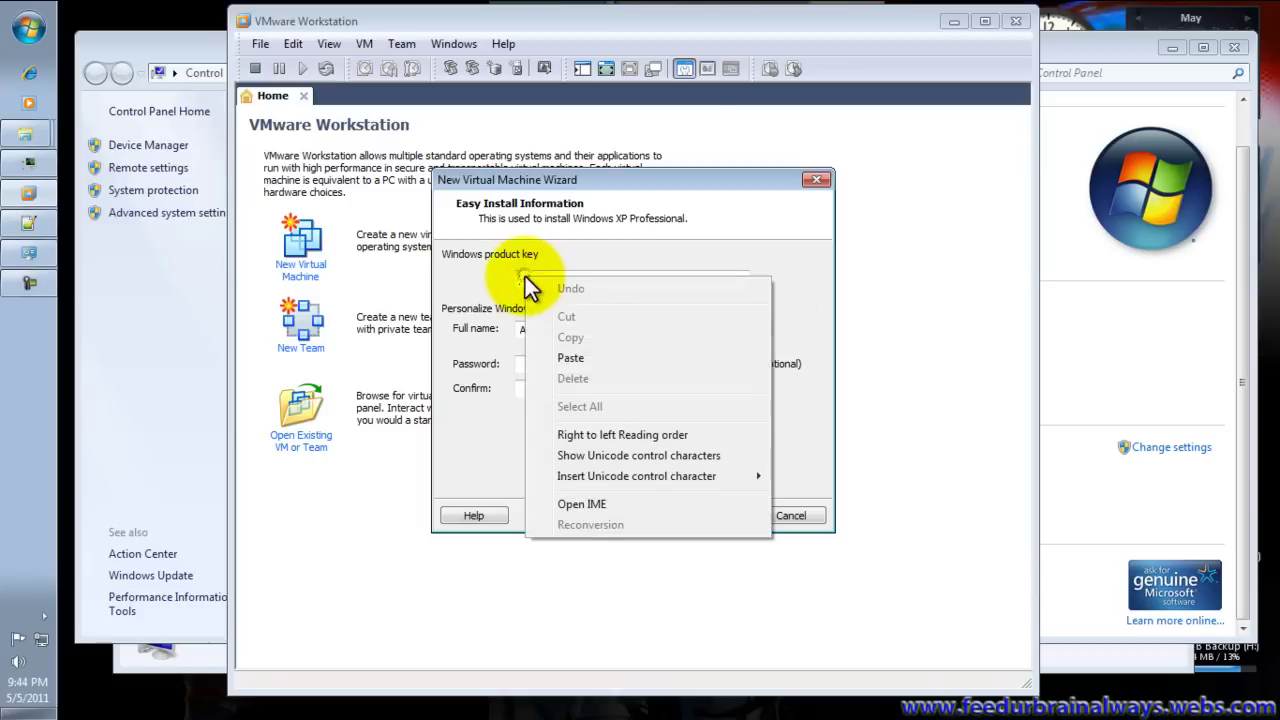
click(593, 356)
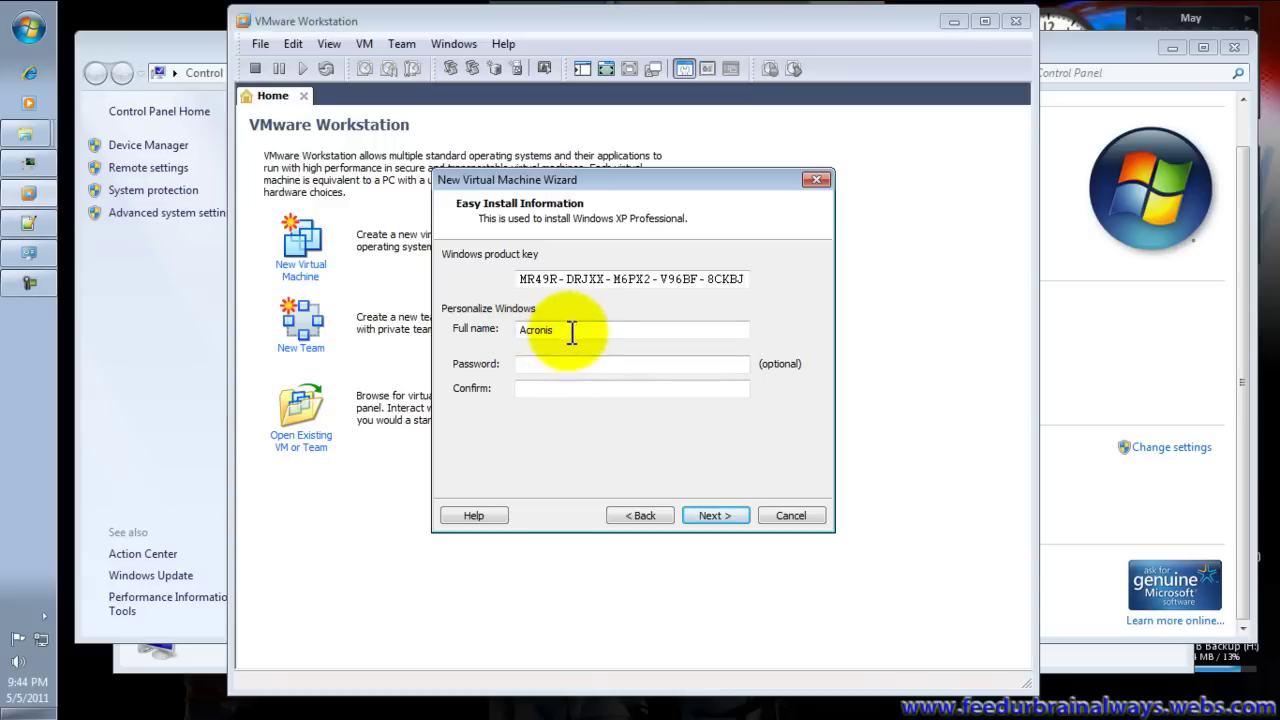
double_click(571, 329)
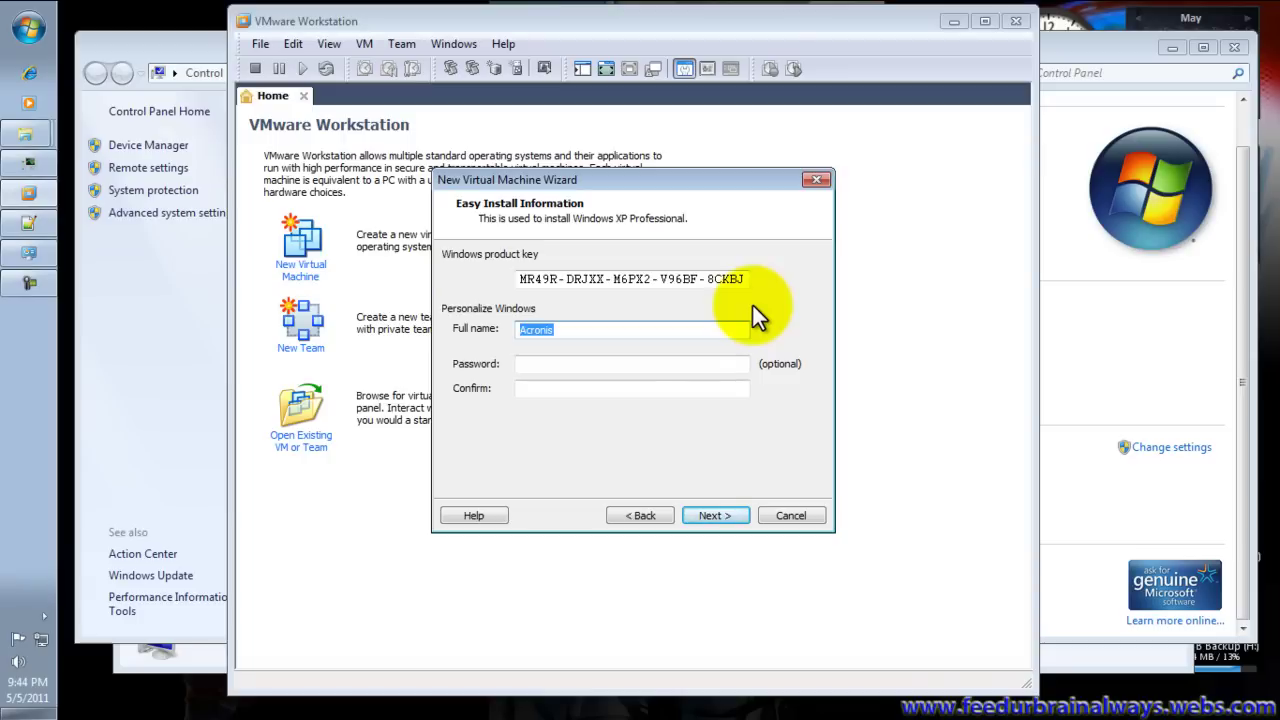
click(686, 328)
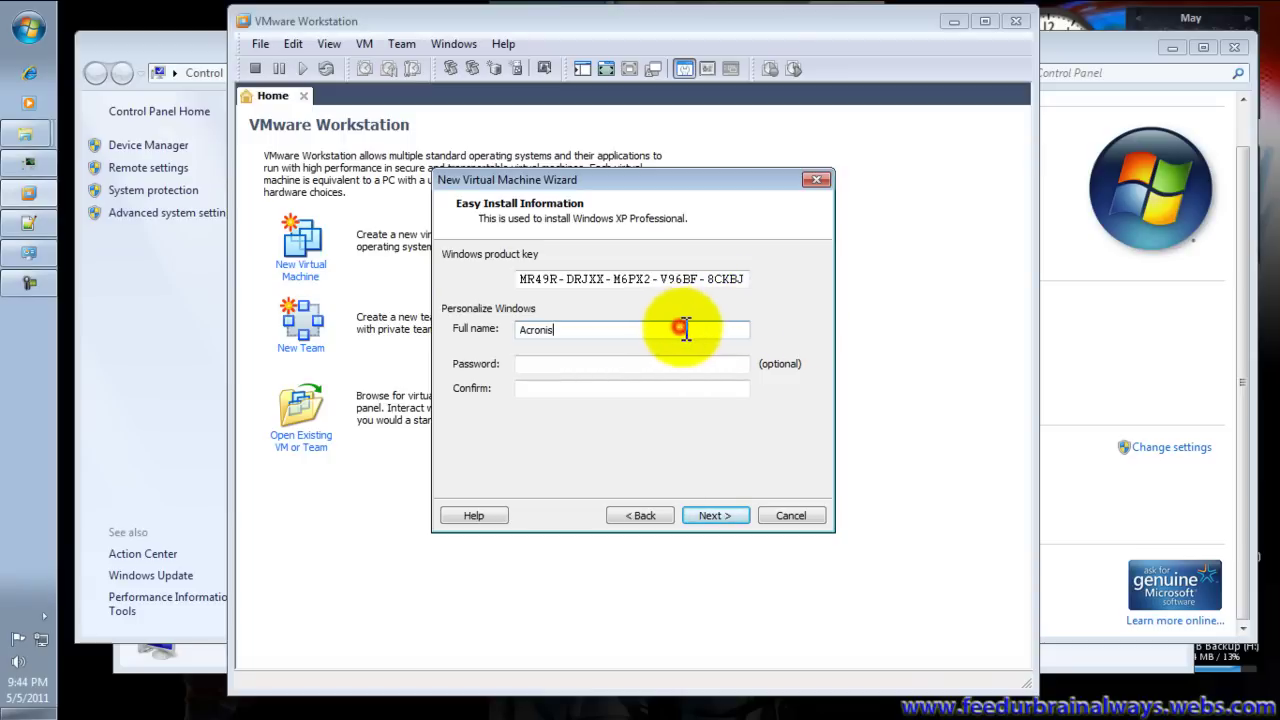
click(724, 517)
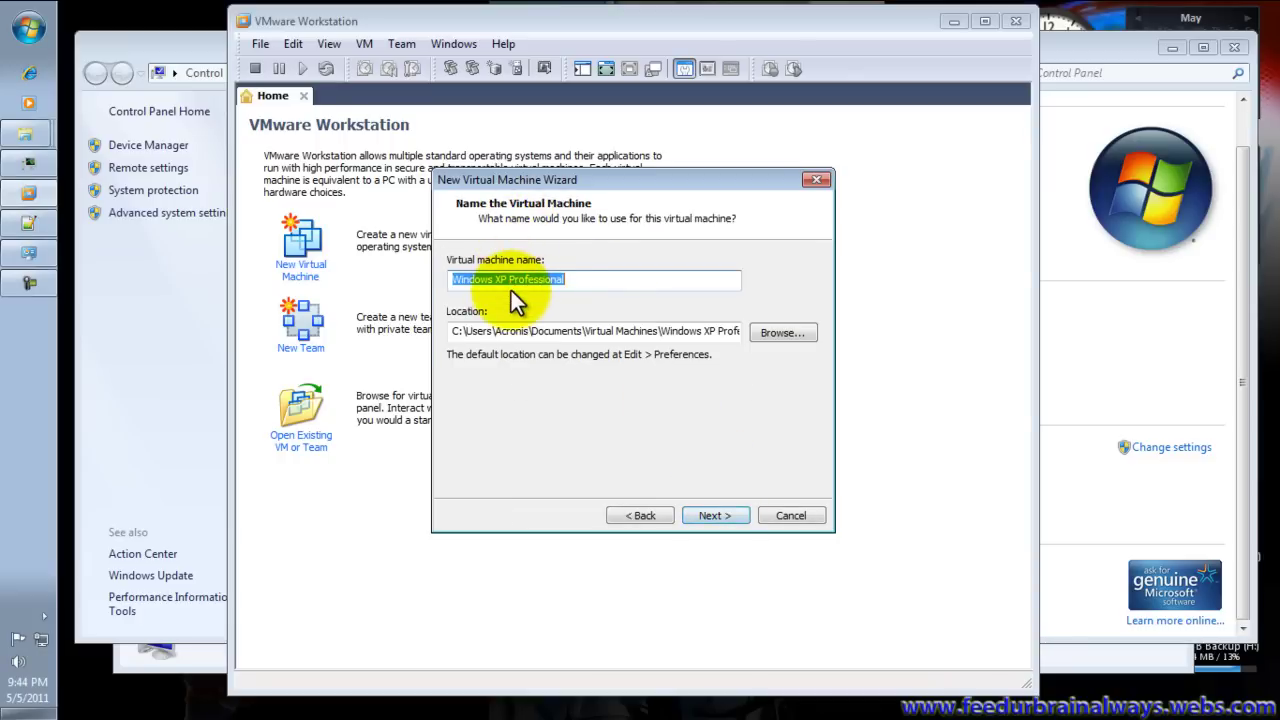
Name the virtual machine "Windows XP Professional XP SP3" and keep its default location
click(575, 277)
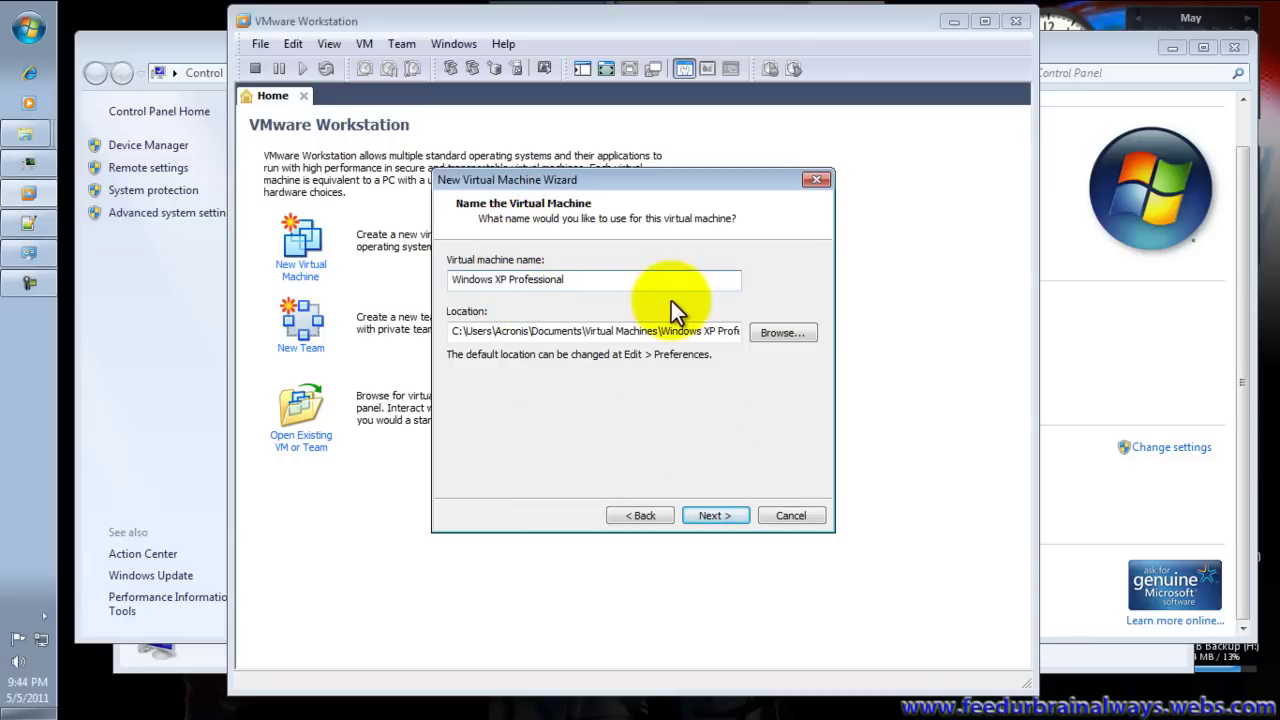
text(XP SP#)
key(BackSpace)
text(3)
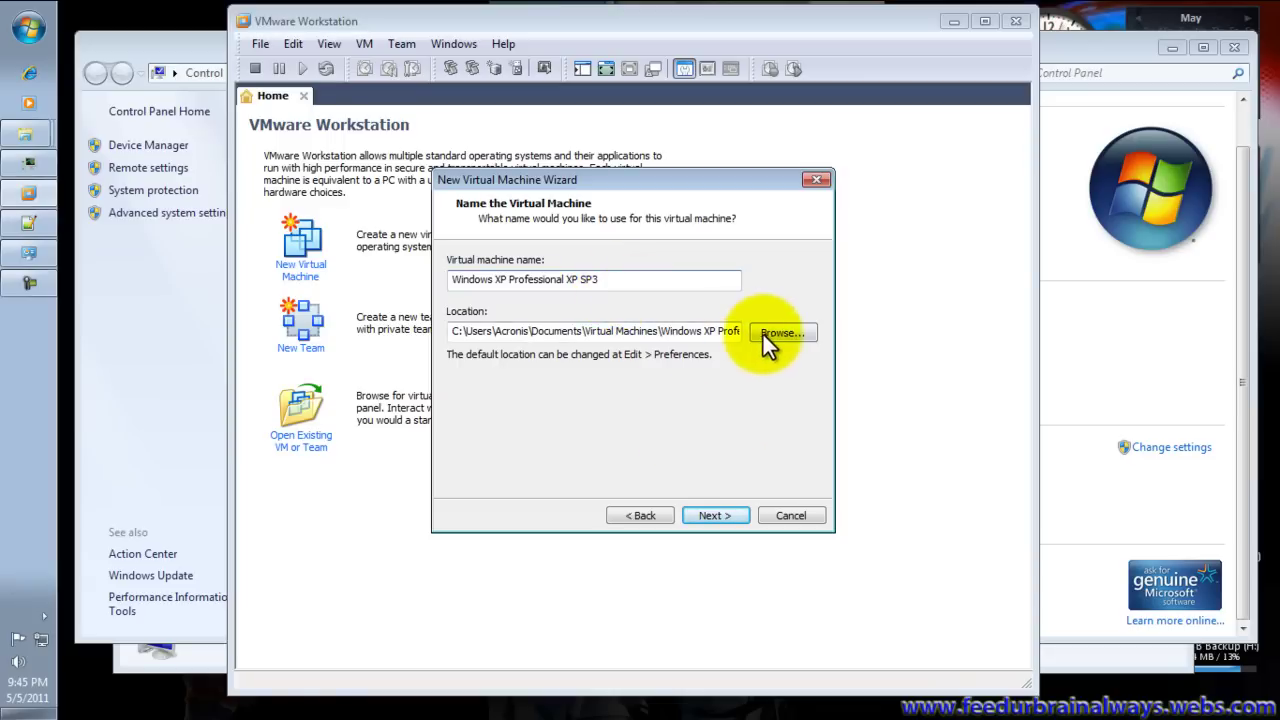
click(724, 515)
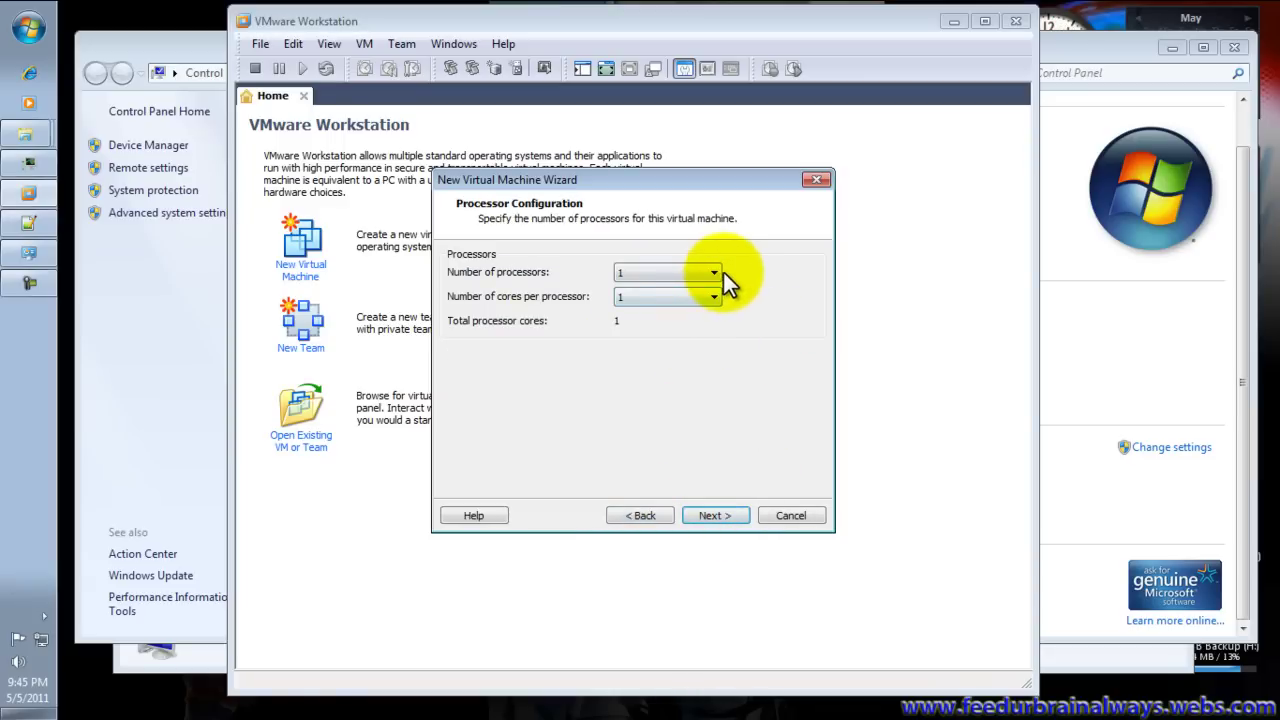
Accept one single-core processor, 512 MB of memory and NAT networking for the virtual machine
click(616, 300)
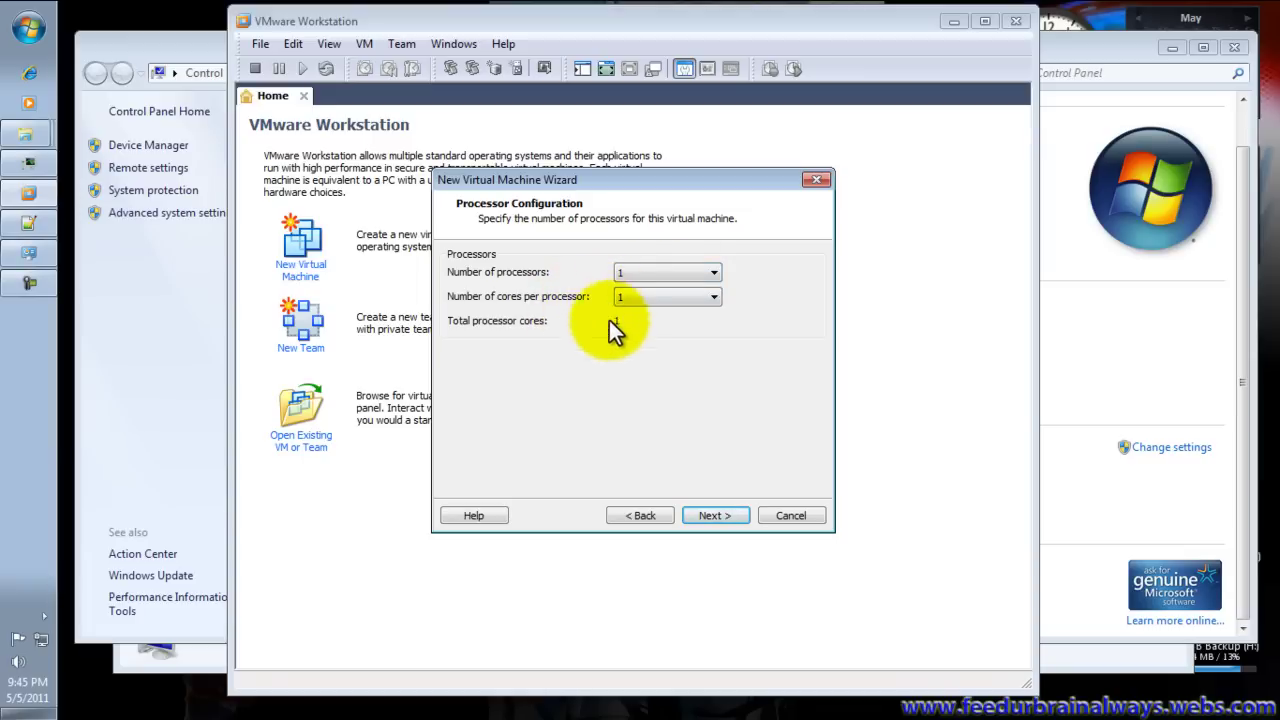
click(731, 517)
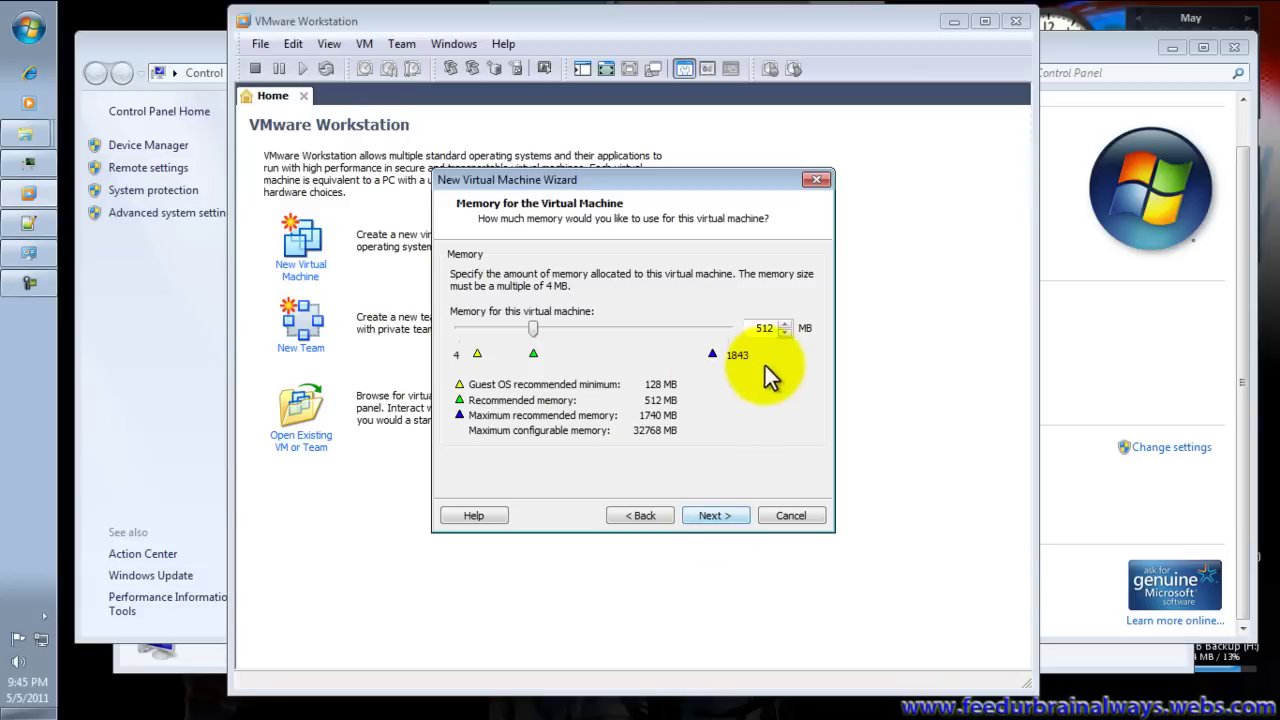
click(713, 517)
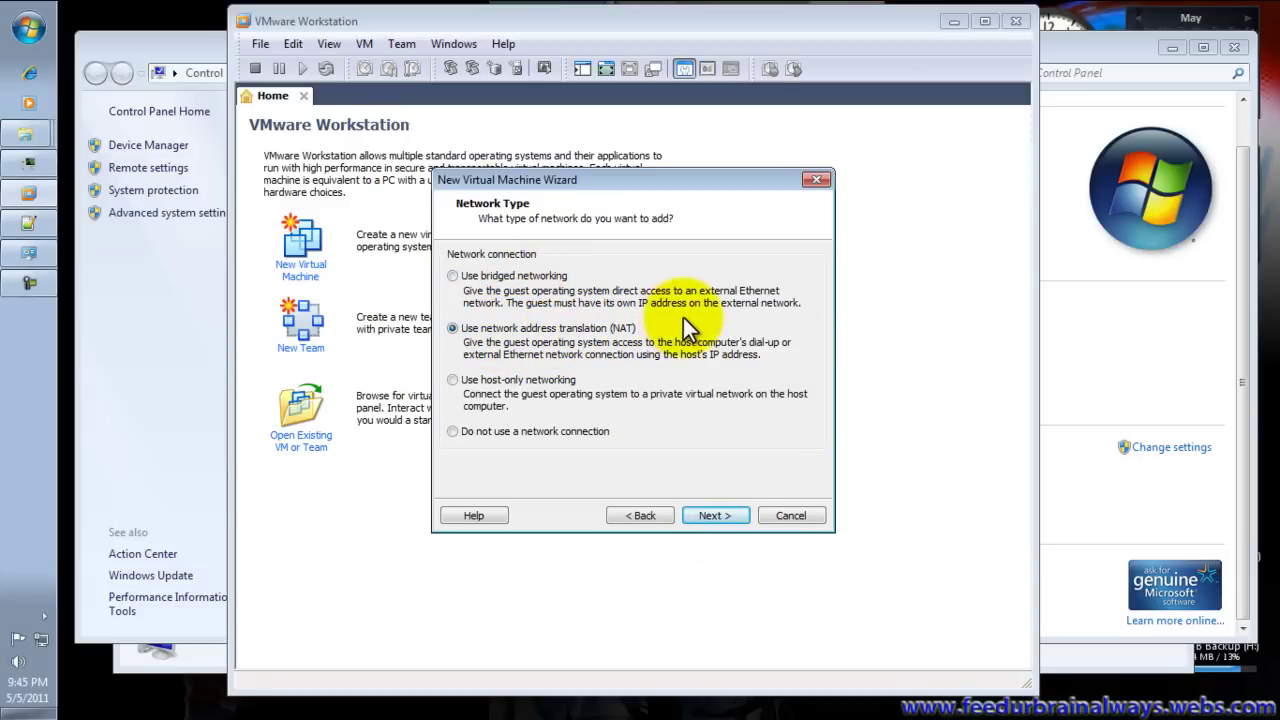
click(721, 519)
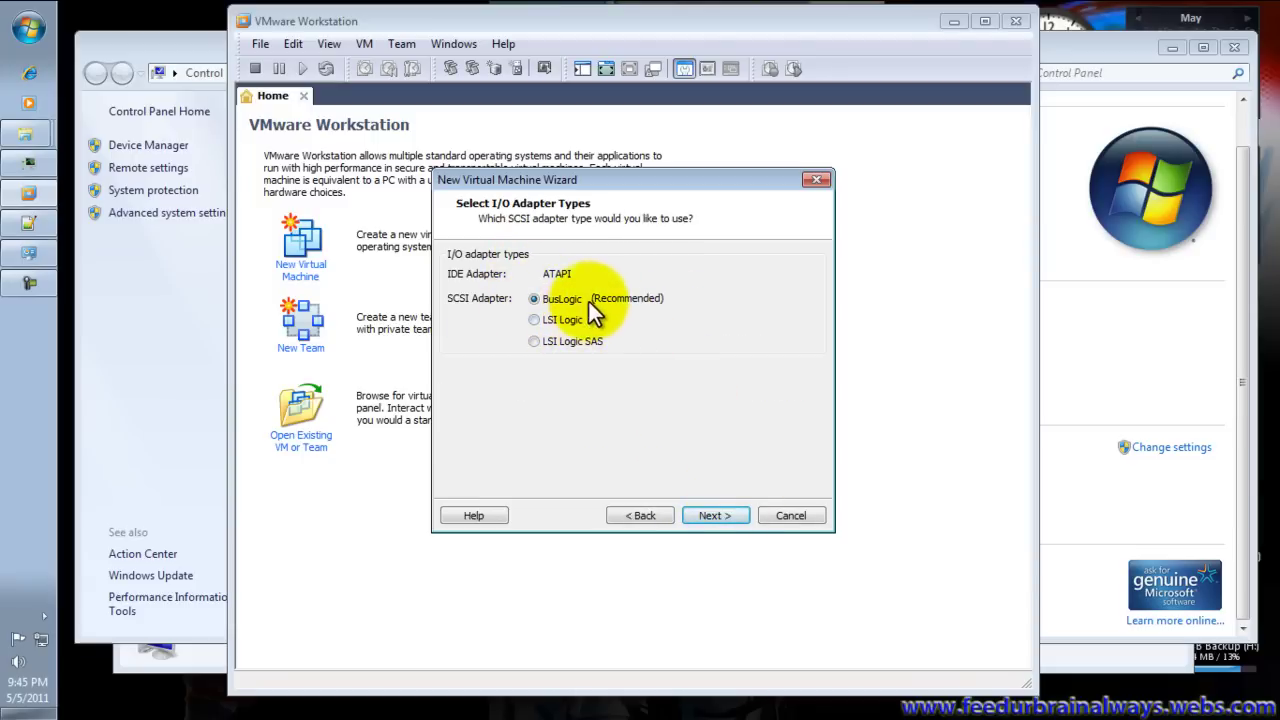
Accept the BusLogic SCSI adapter and create a new virtual disk of the SCSI type
click(716, 513)
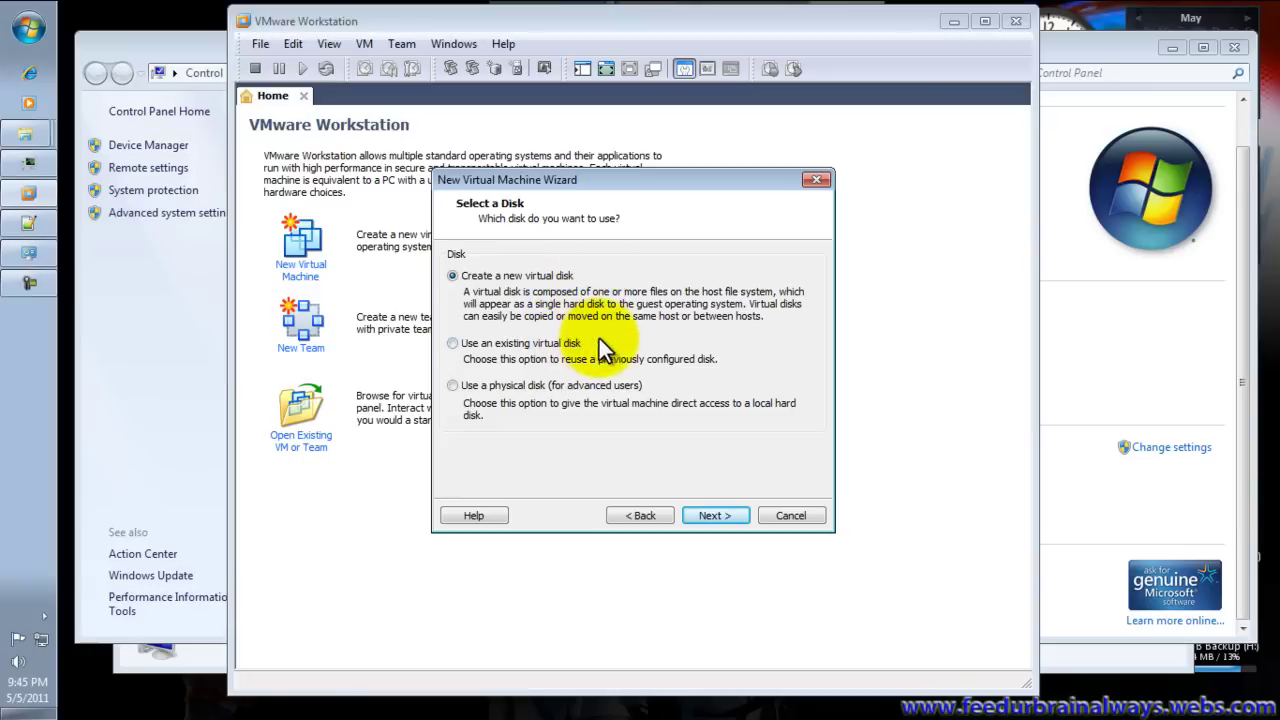
click(727, 512)
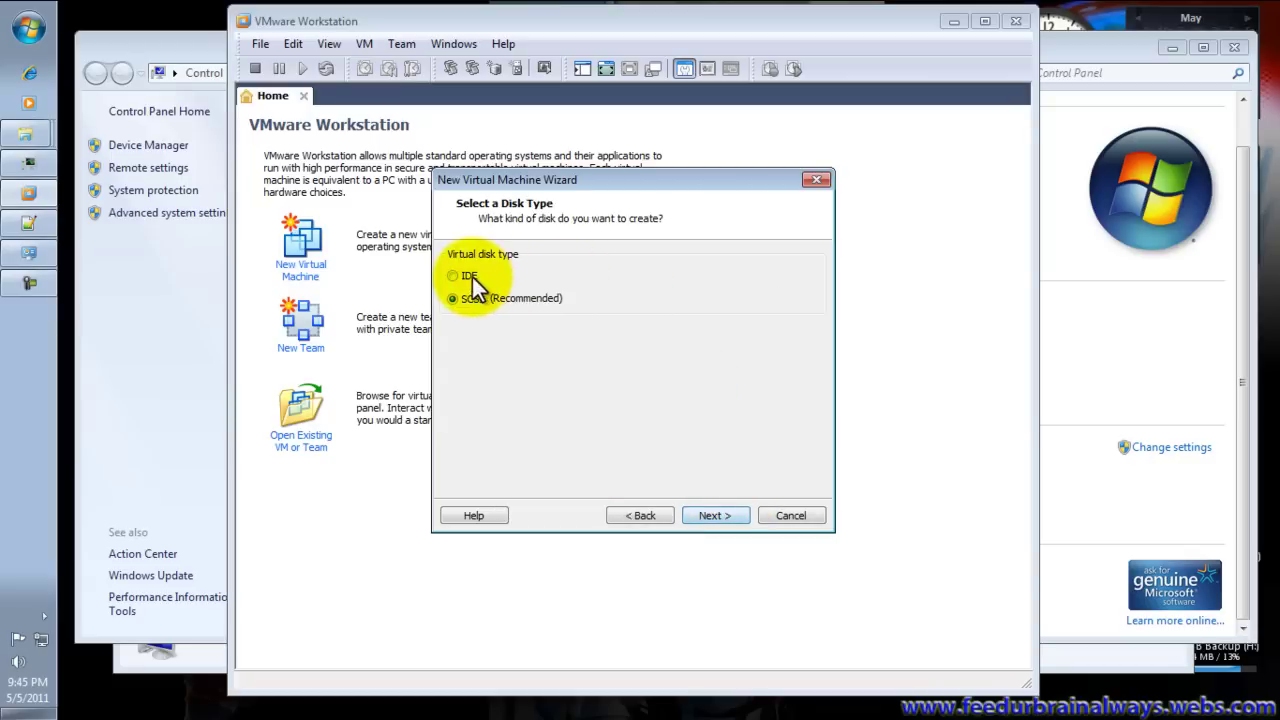
click(710, 515)
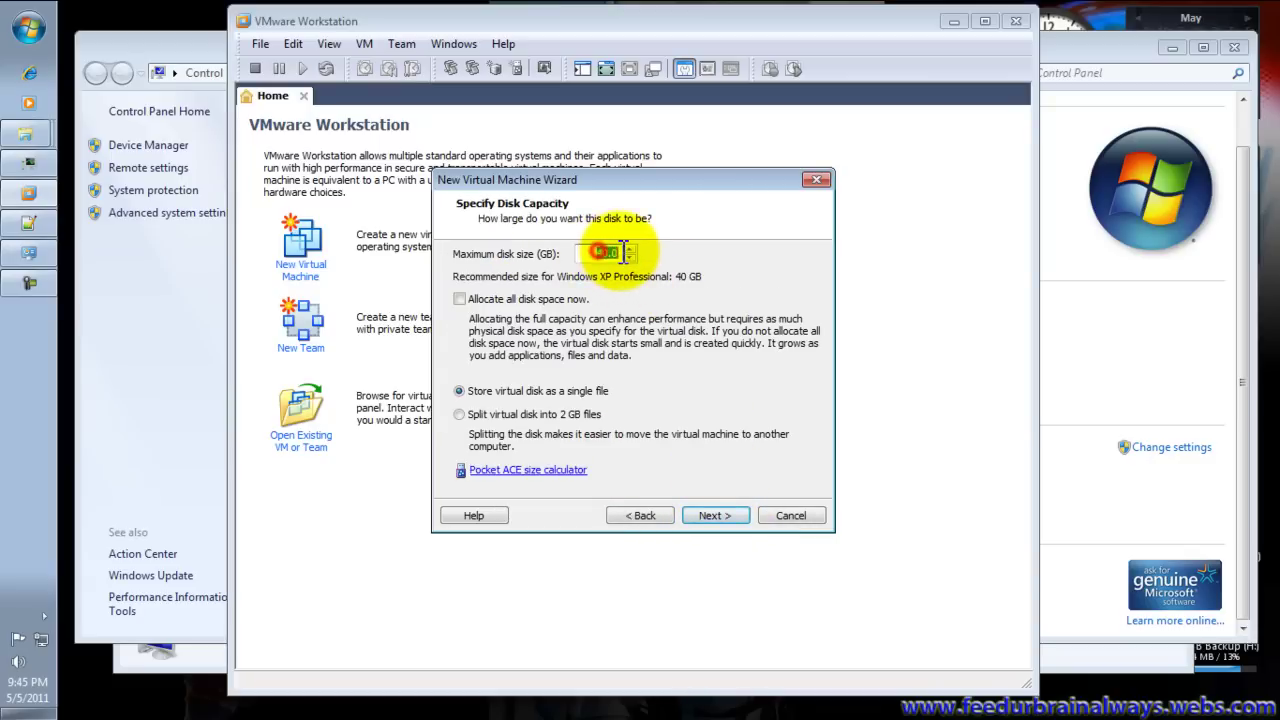
Set the maximum disk size to 7.0 GB, stored as a single file, and accept the default disk file name
key(BackSpace)
text(6)
key(BackSpace)
text(7.0)
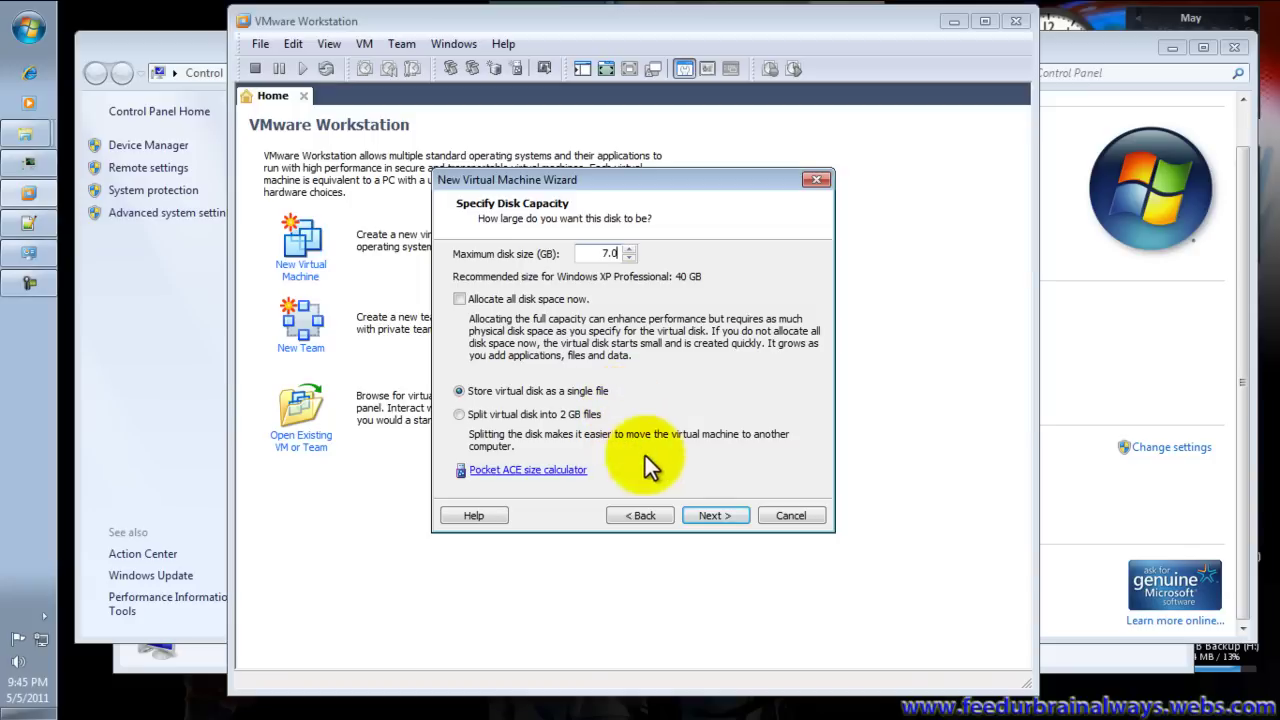
click(713, 515)
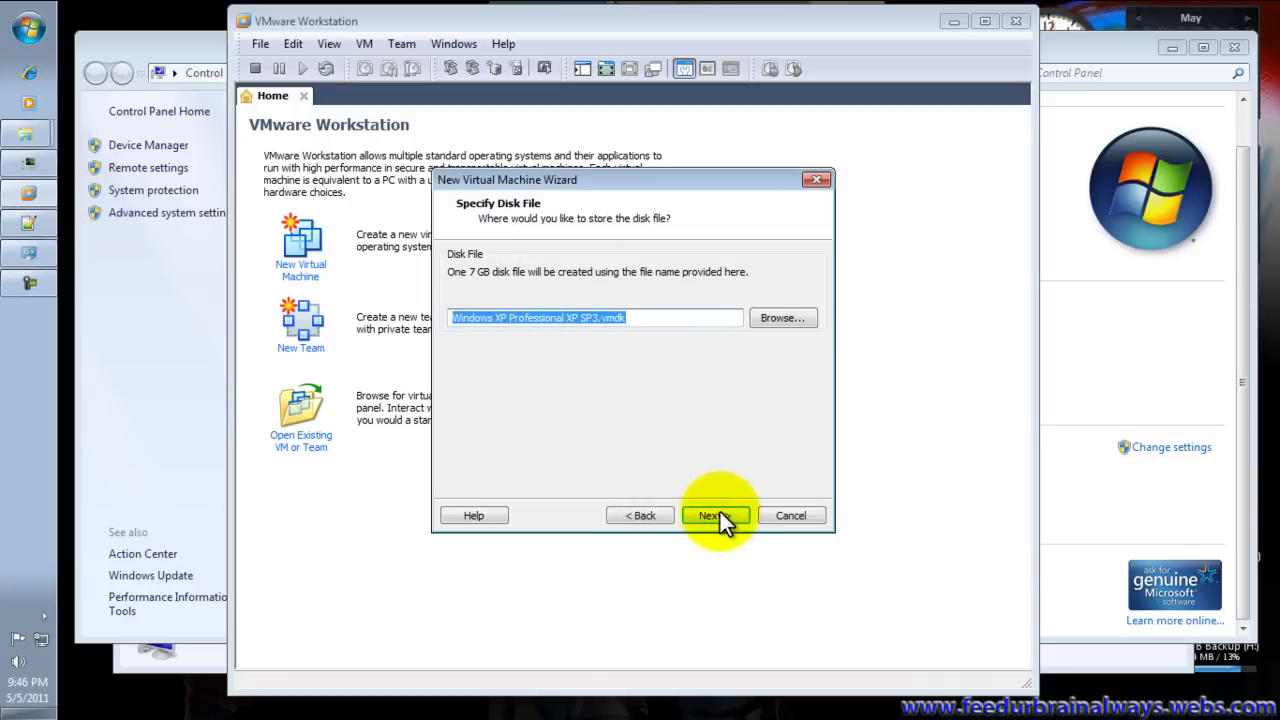
click(718, 515)
Review the settings summary and hardware list, and create the virtual machine with power-on after creation enabled
drag(811, 299, 815, 318)
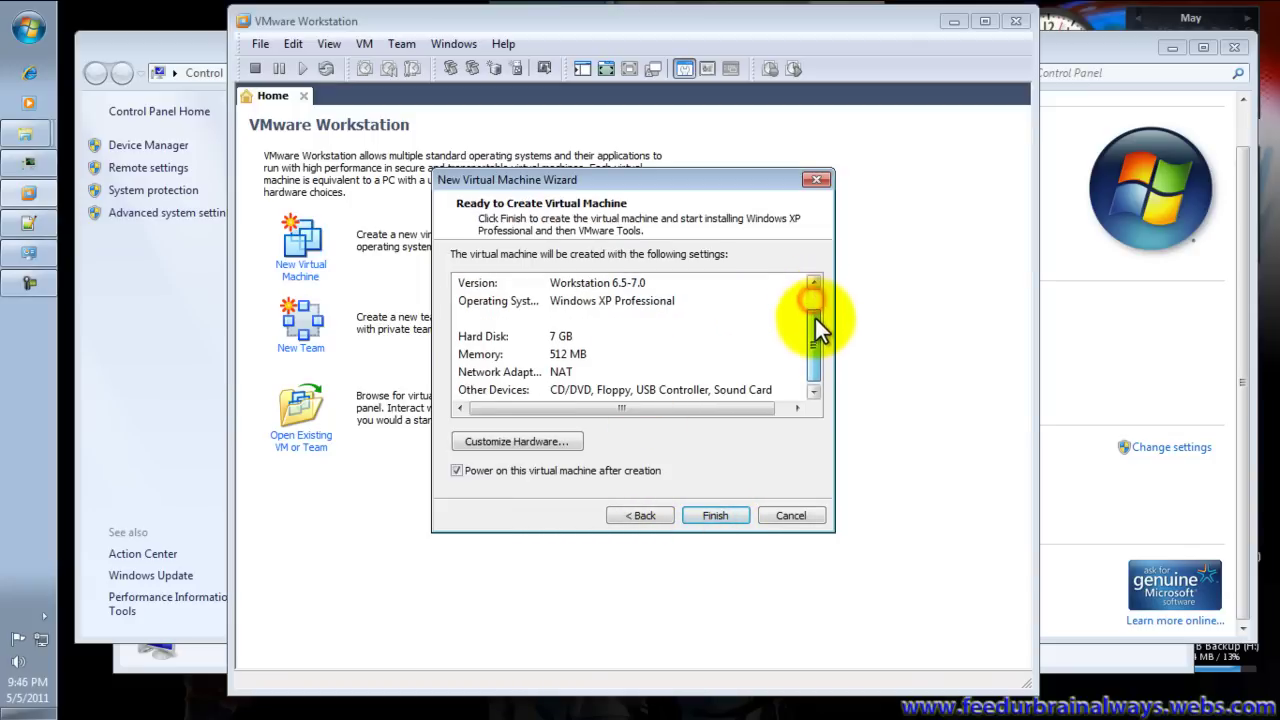
drag(818, 370, 833, 291)
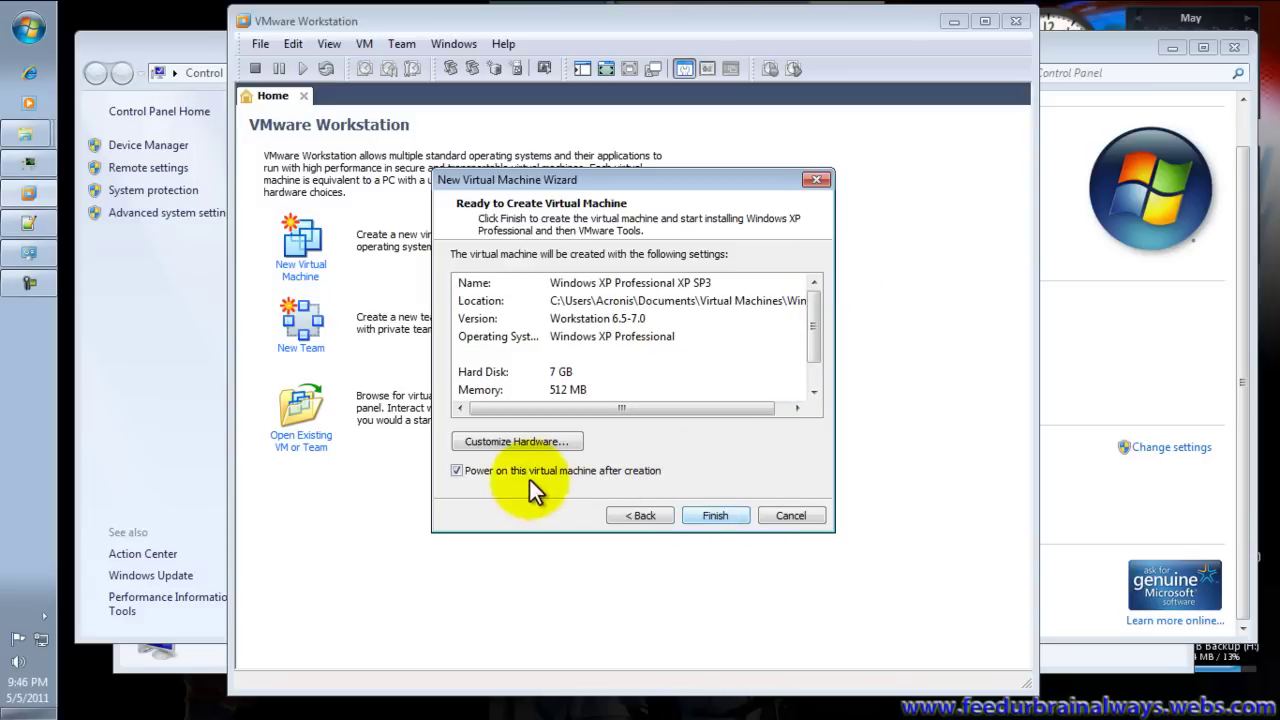
click(527, 441)
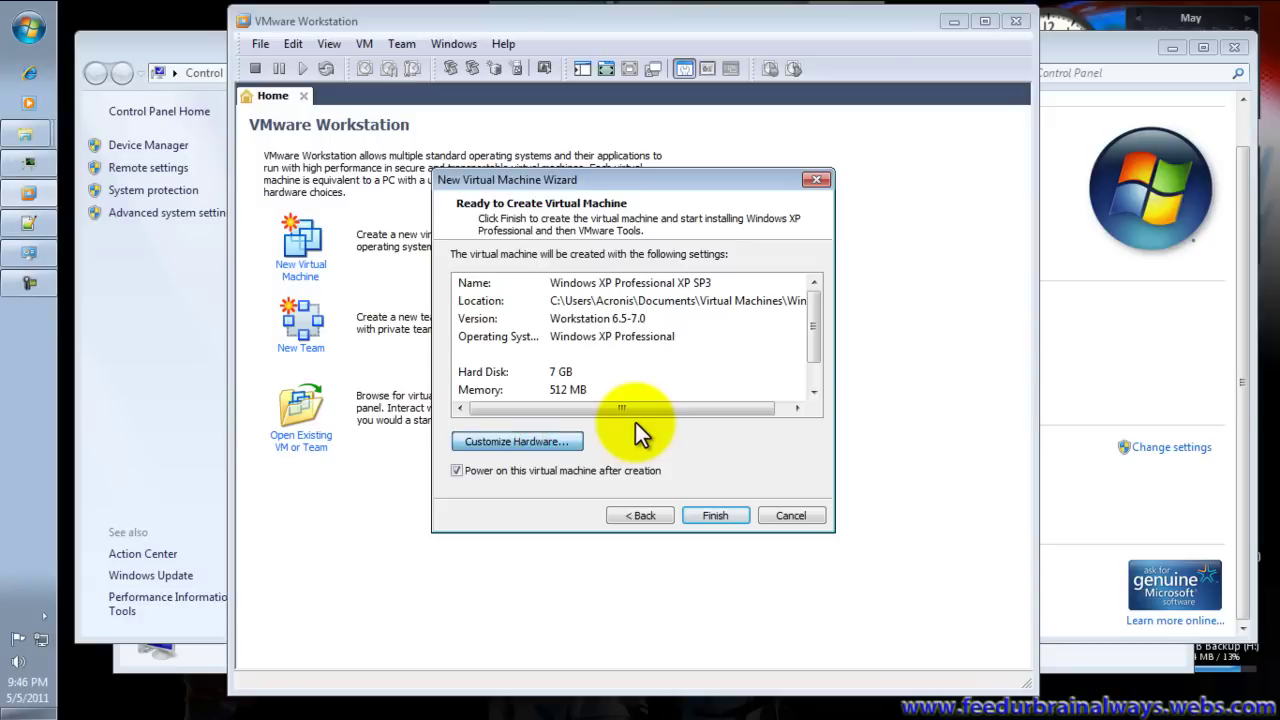
click(570, 446)
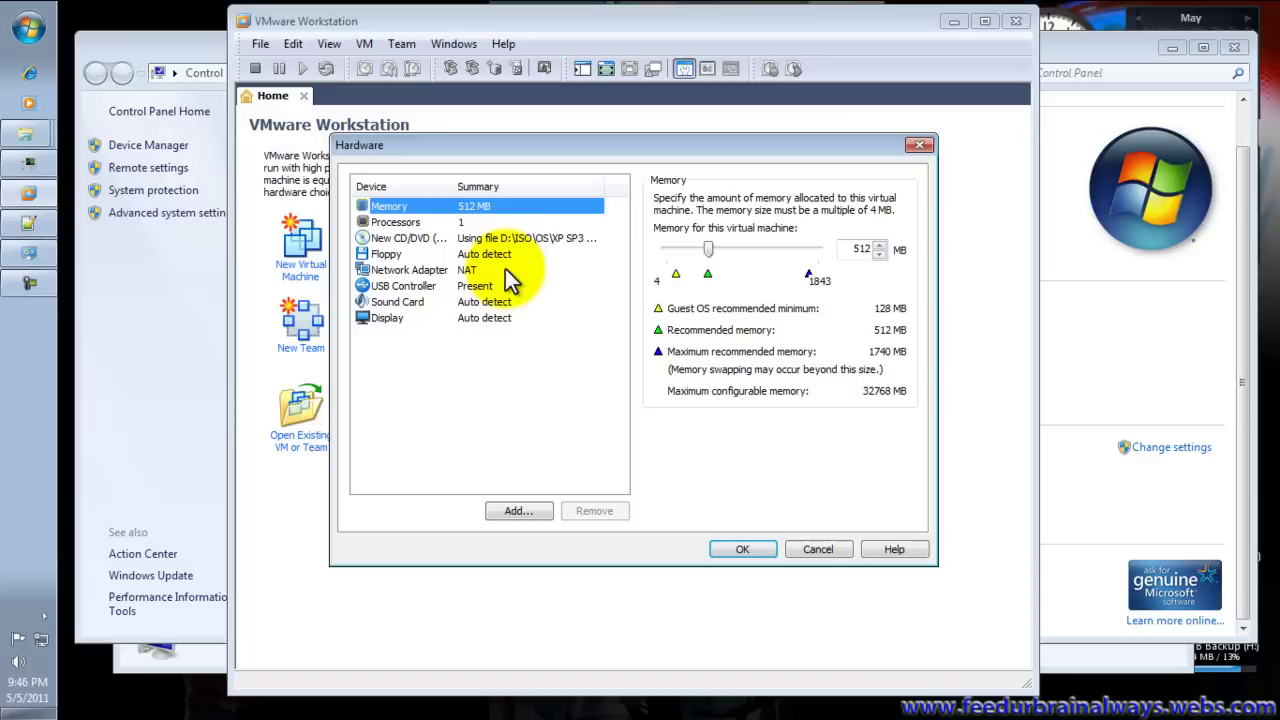
click(742, 551)
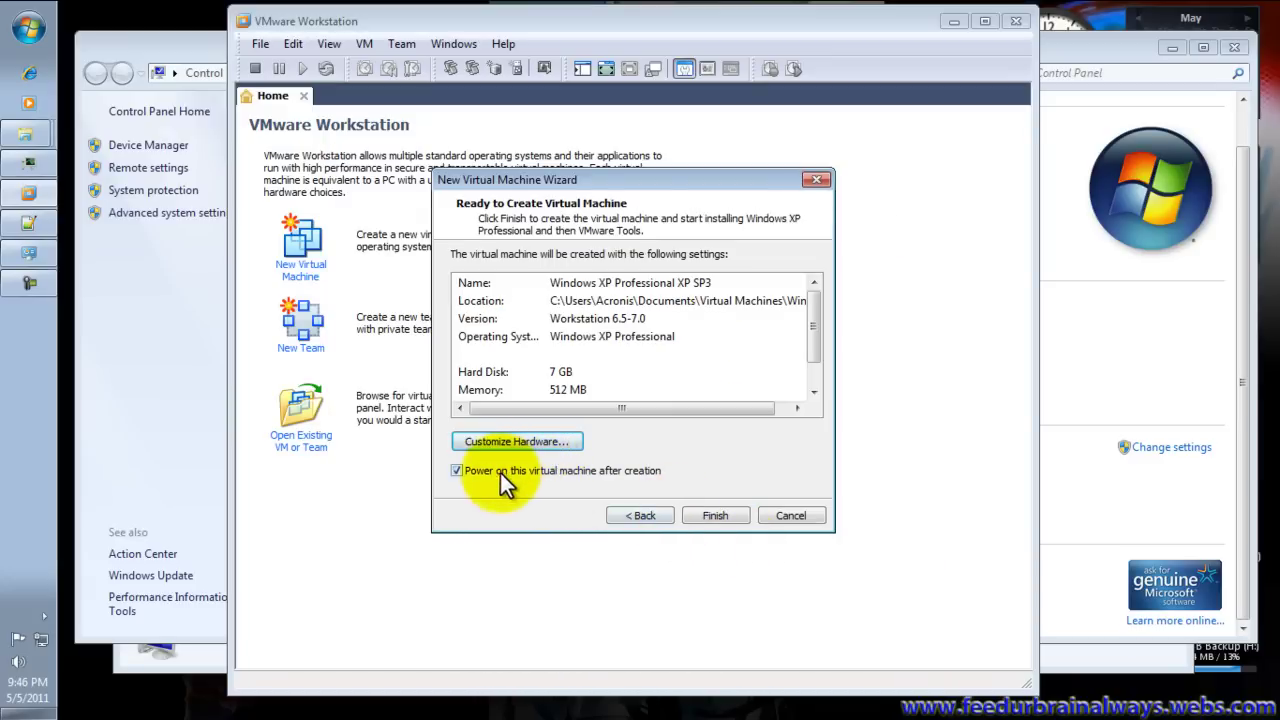
click(727, 517)
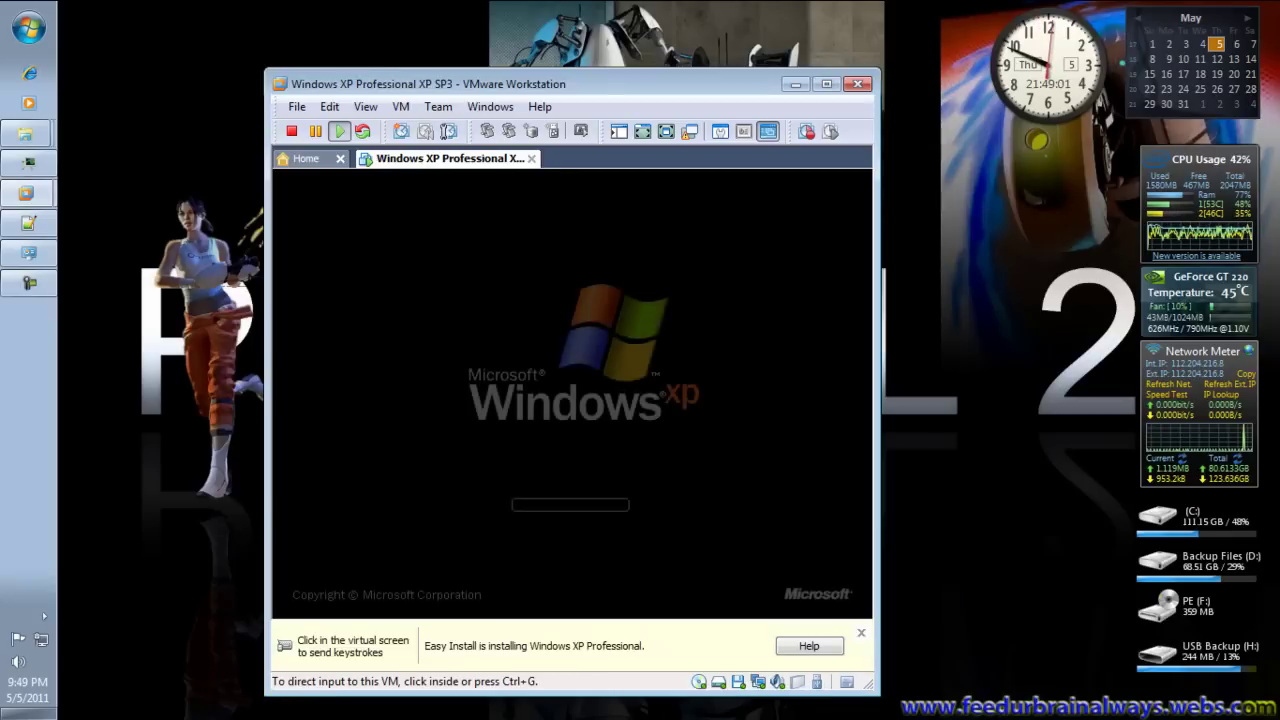
Log on to the installed Windows XP guest as Administrator with the password left blank
drag(709, 85, 772, 61)
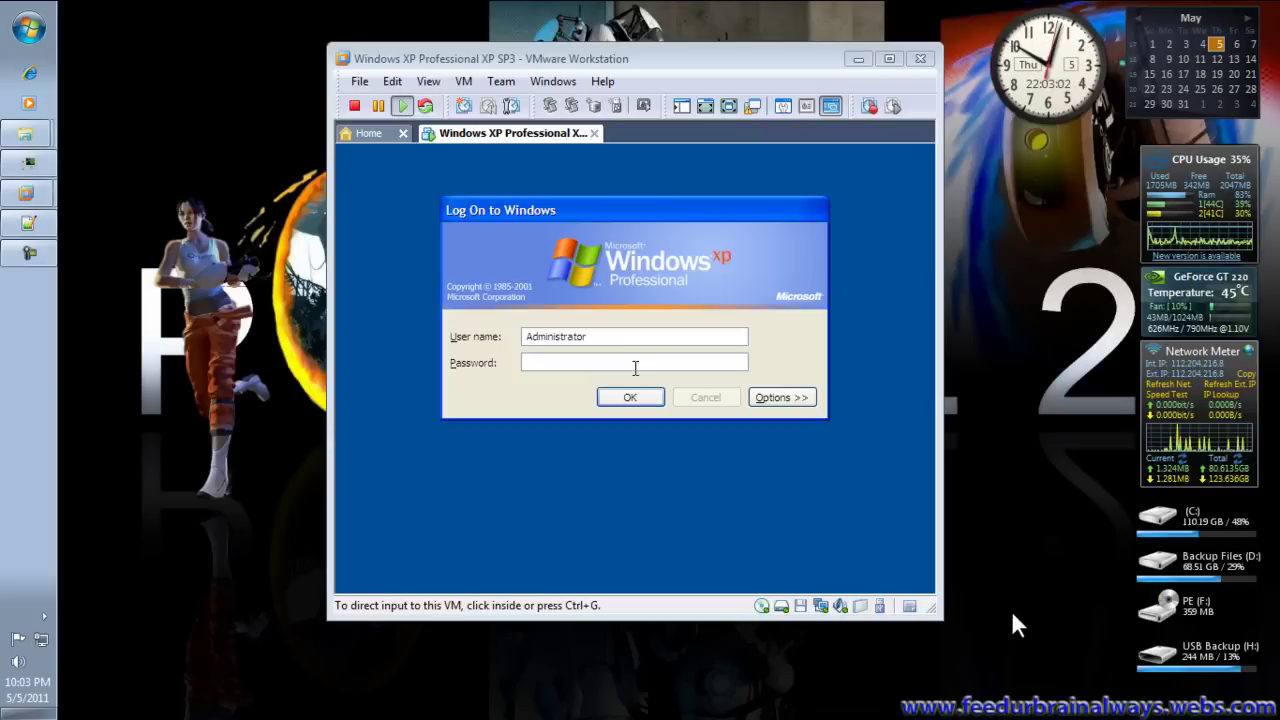
click(629, 399)
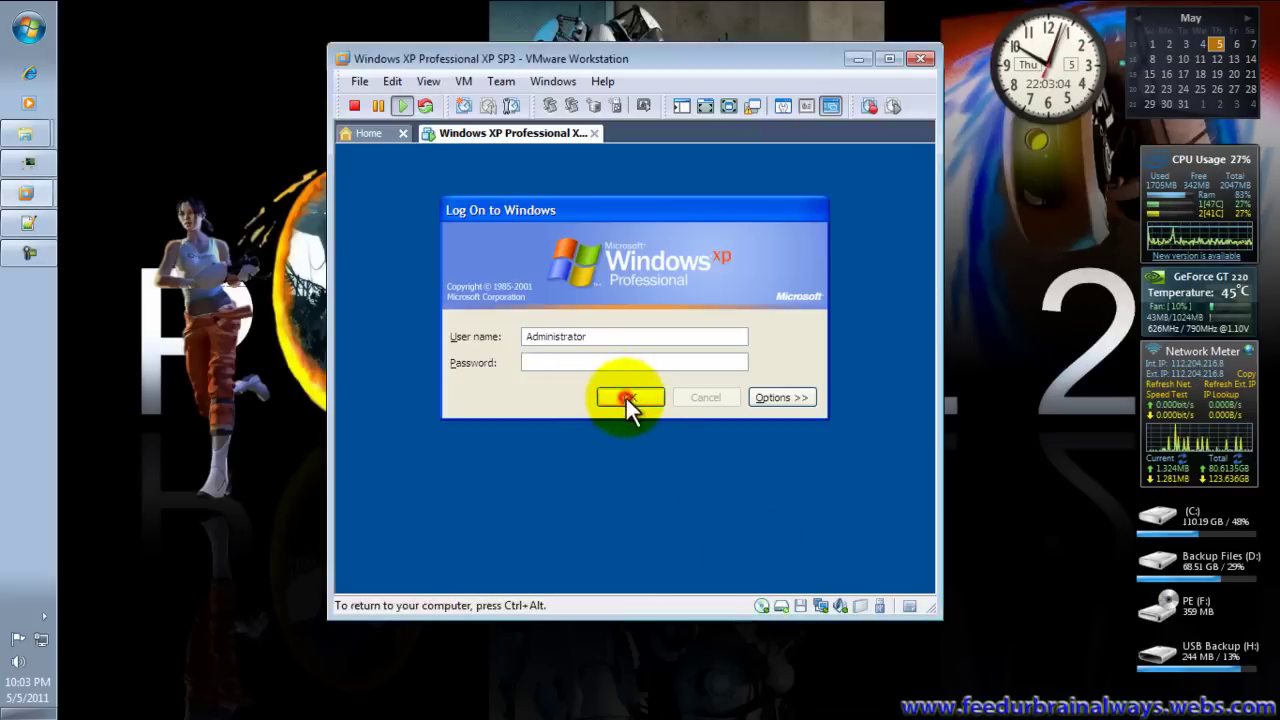
click(645, 400)
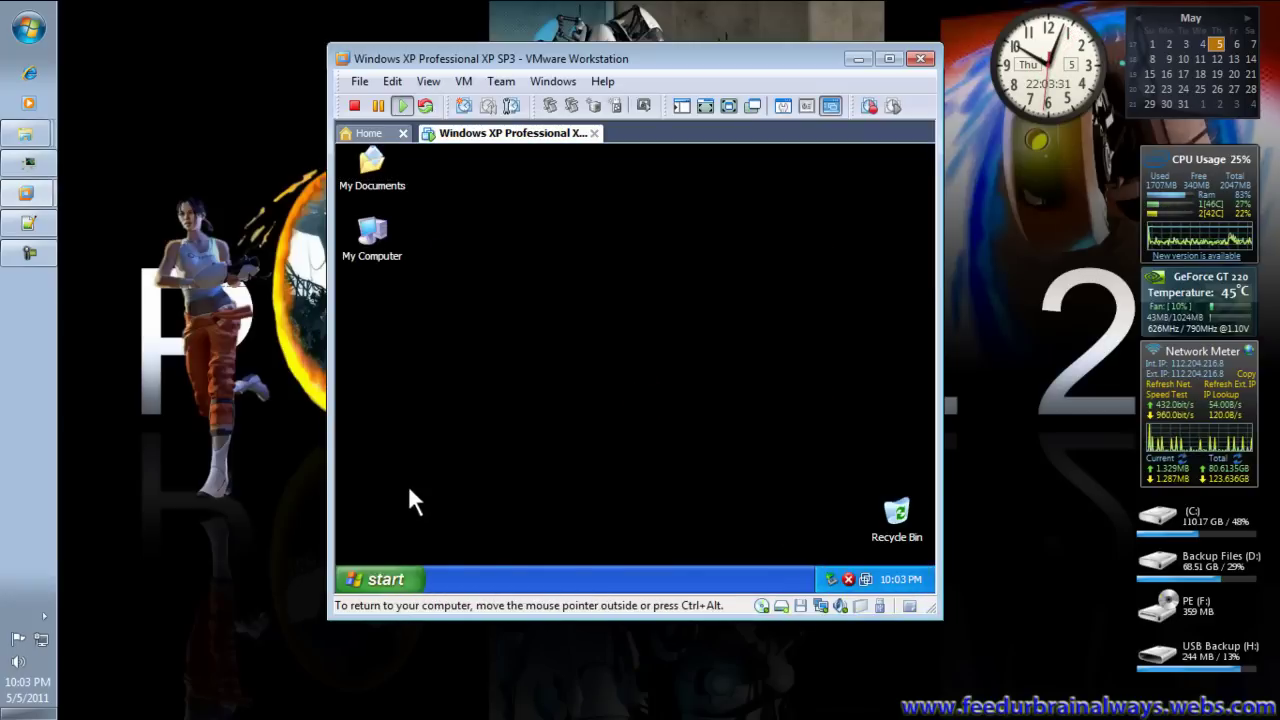
click(381, 580)
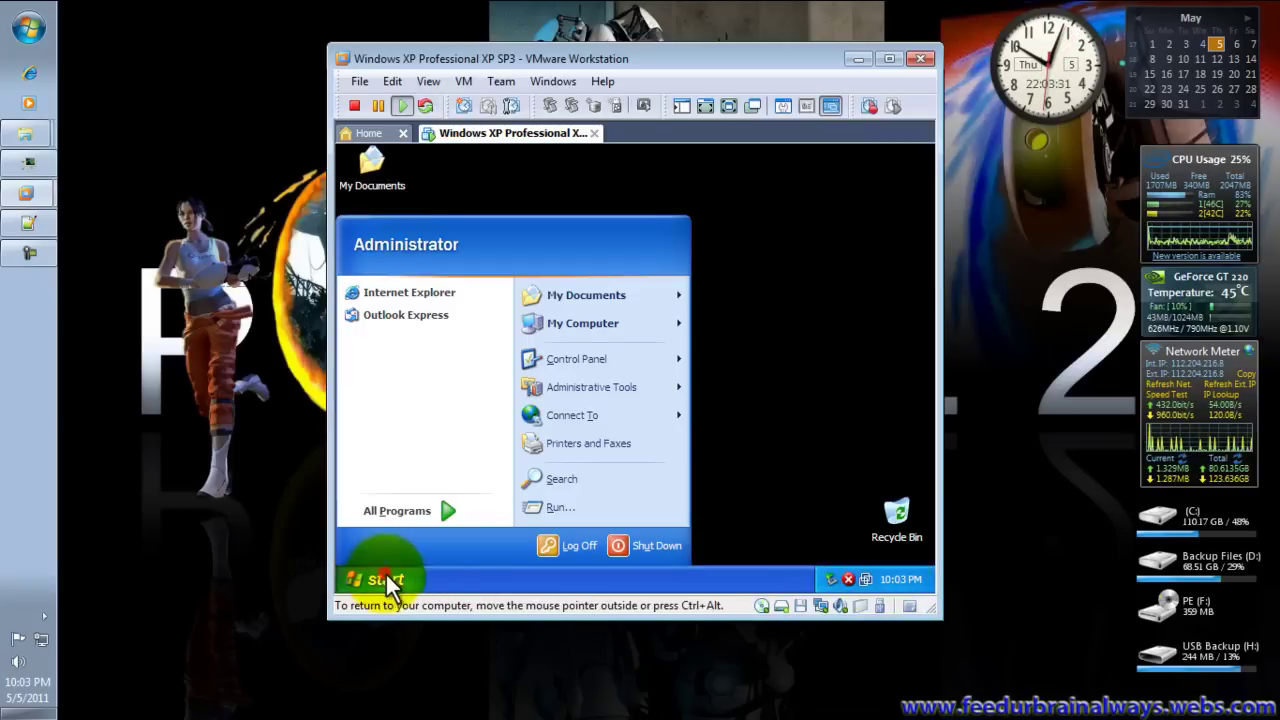
click(600, 324)
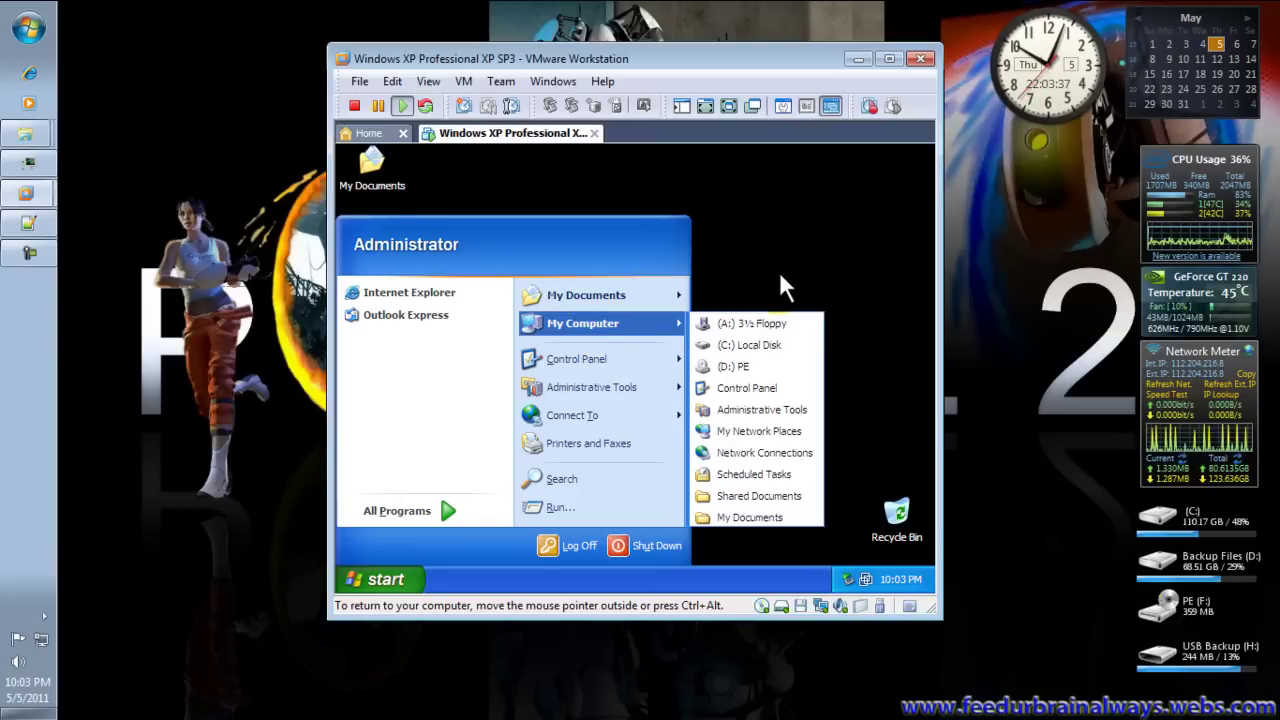
click(618, 416)
click(777, 317)
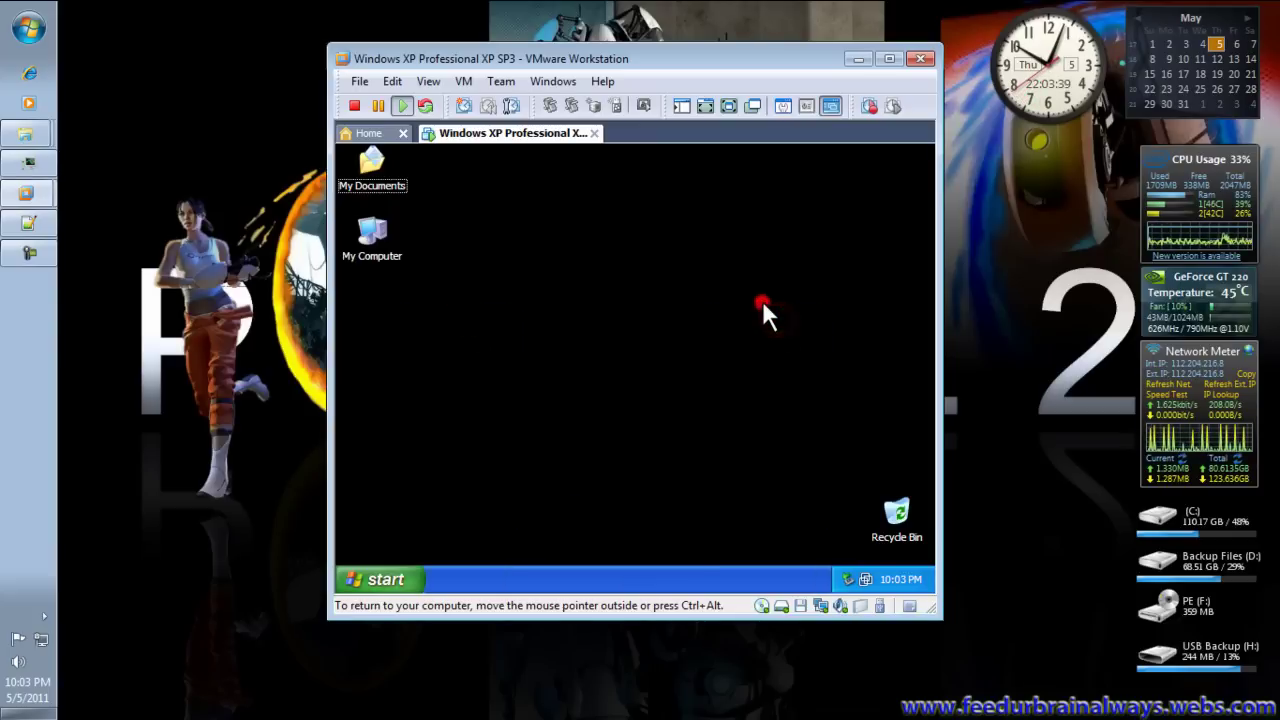
Set the guest's desktop background to the available green-hill wallpaper, stretched, through its display properties
right_click(569, 279)
click(622, 396)
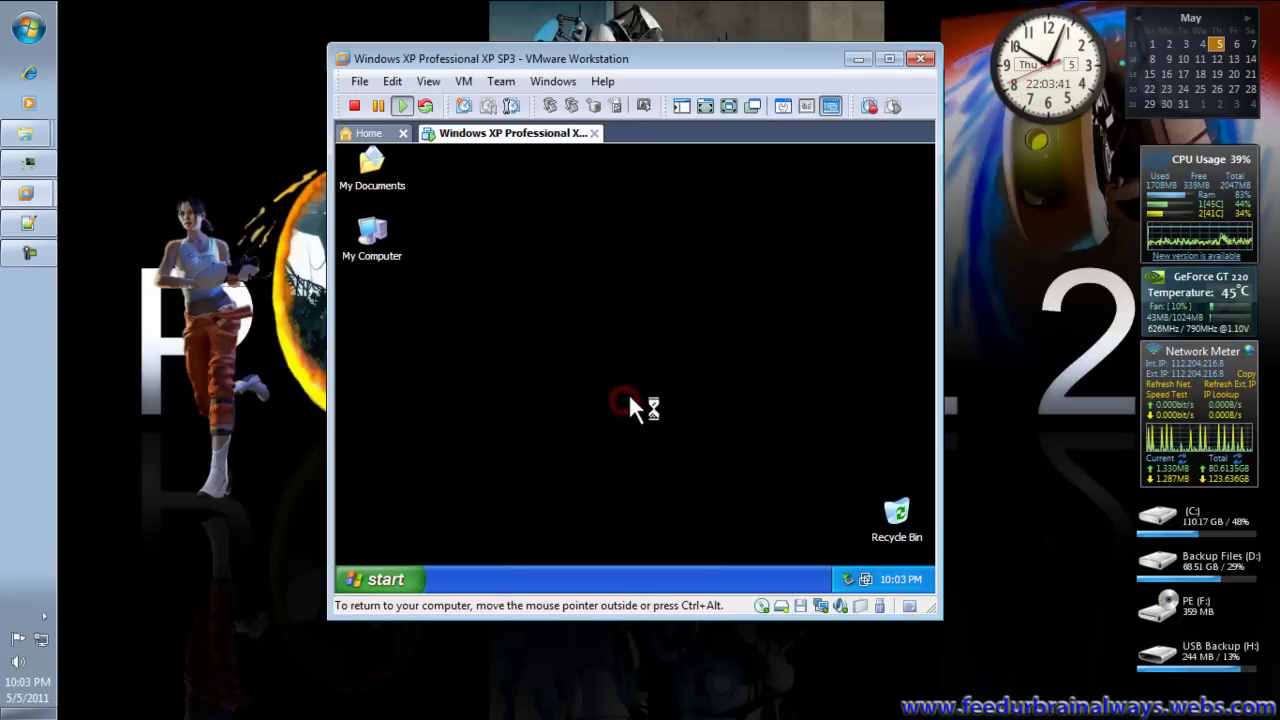
click(566, 189)
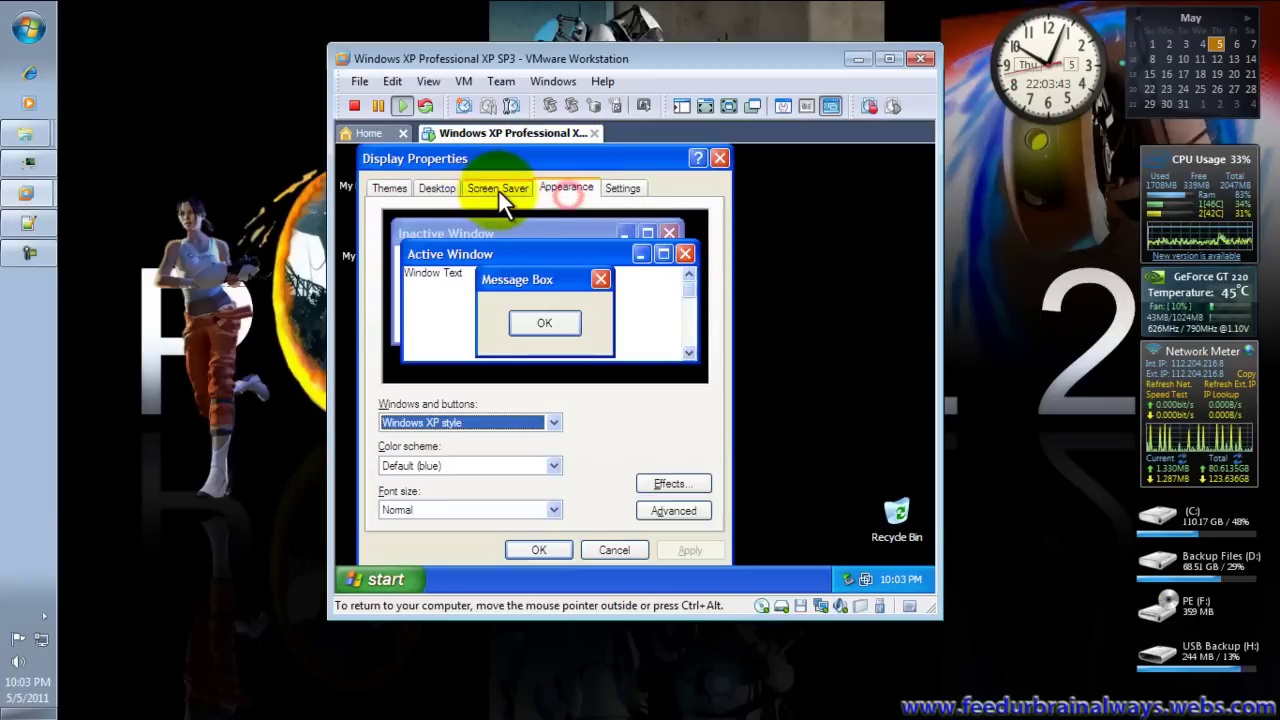
click(497, 189)
click(418, 188)
click(400, 188)
click(543, 271)
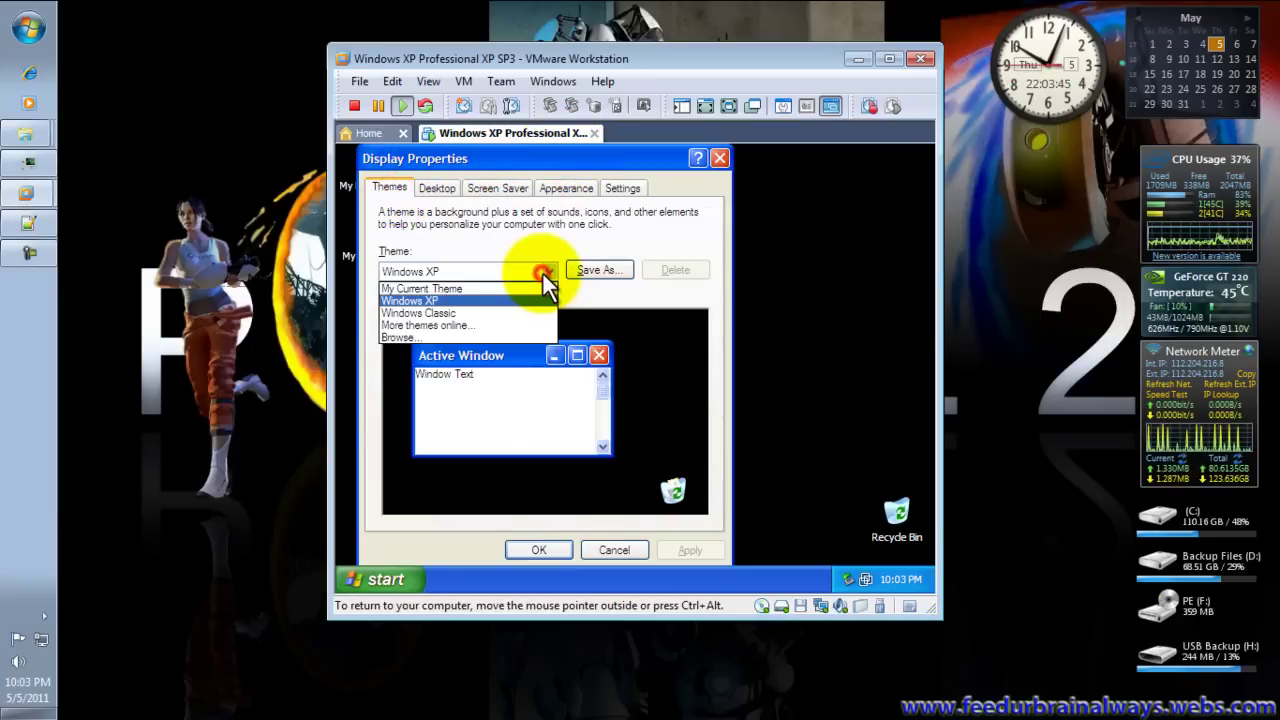
click(543, 271)
click(440, 189)
click(410, 416)
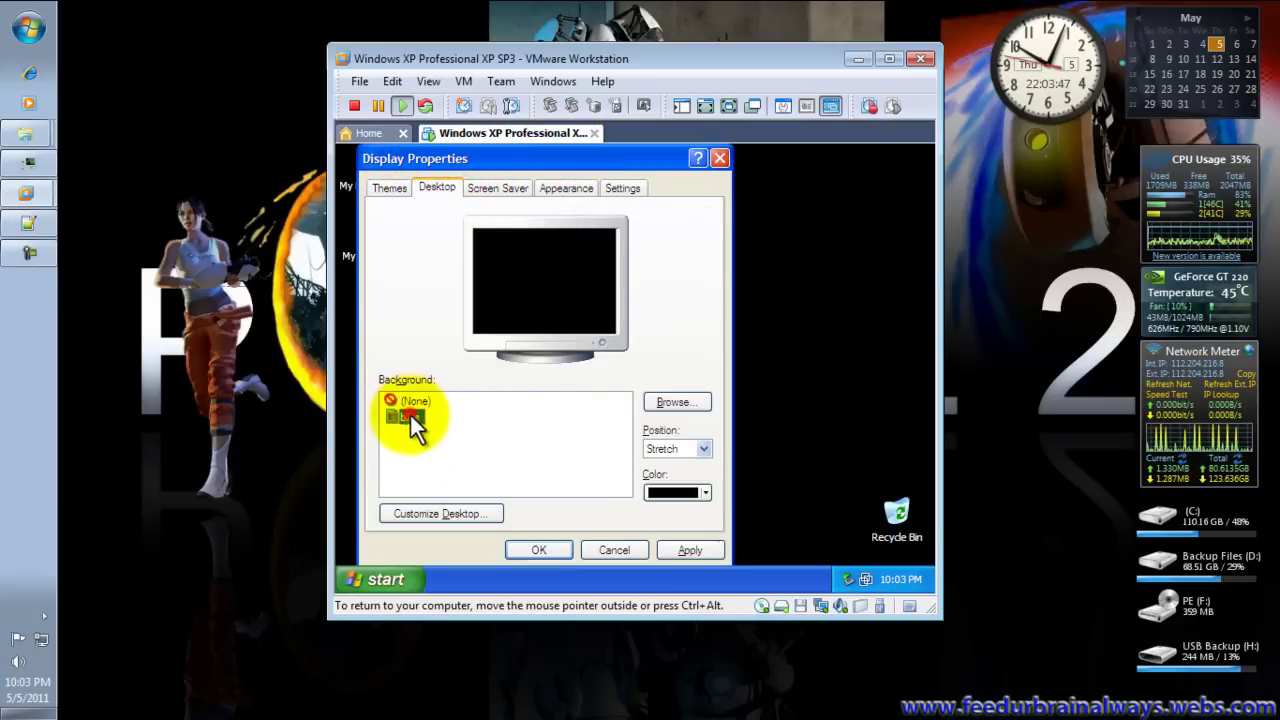
click(700, 551)
click(538, 550)
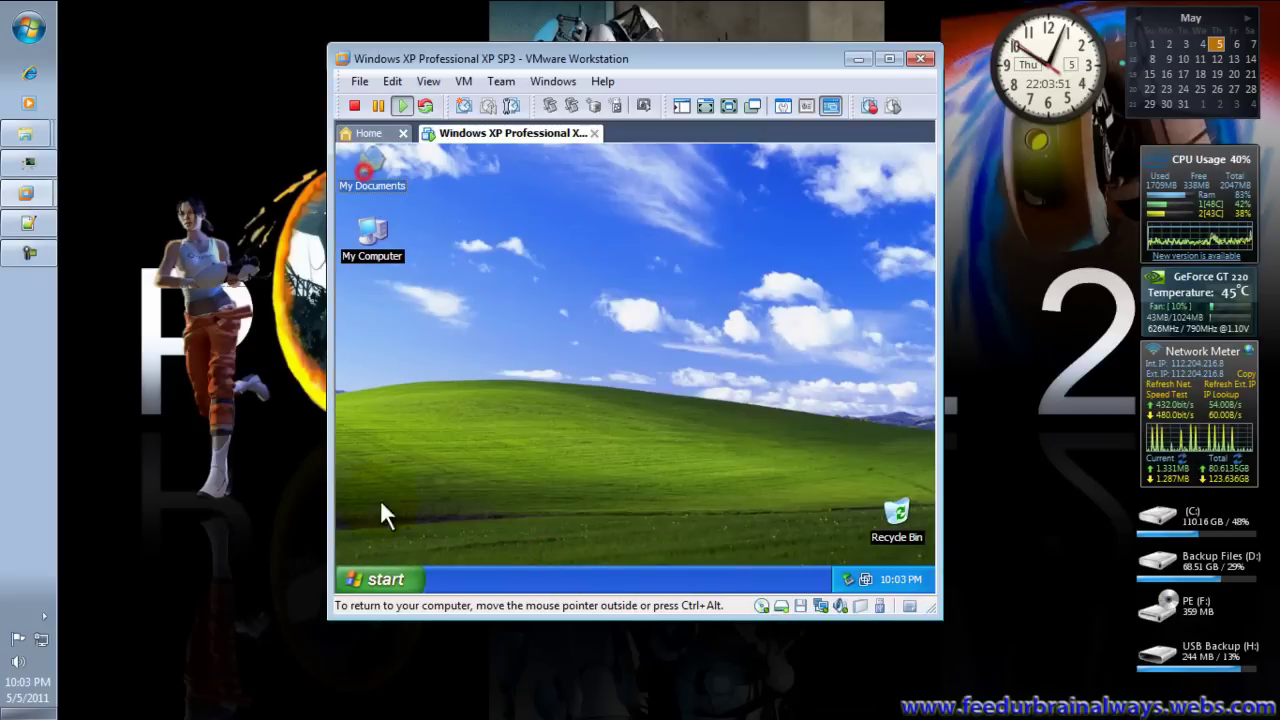
click(388, 583)
click(782, 305)
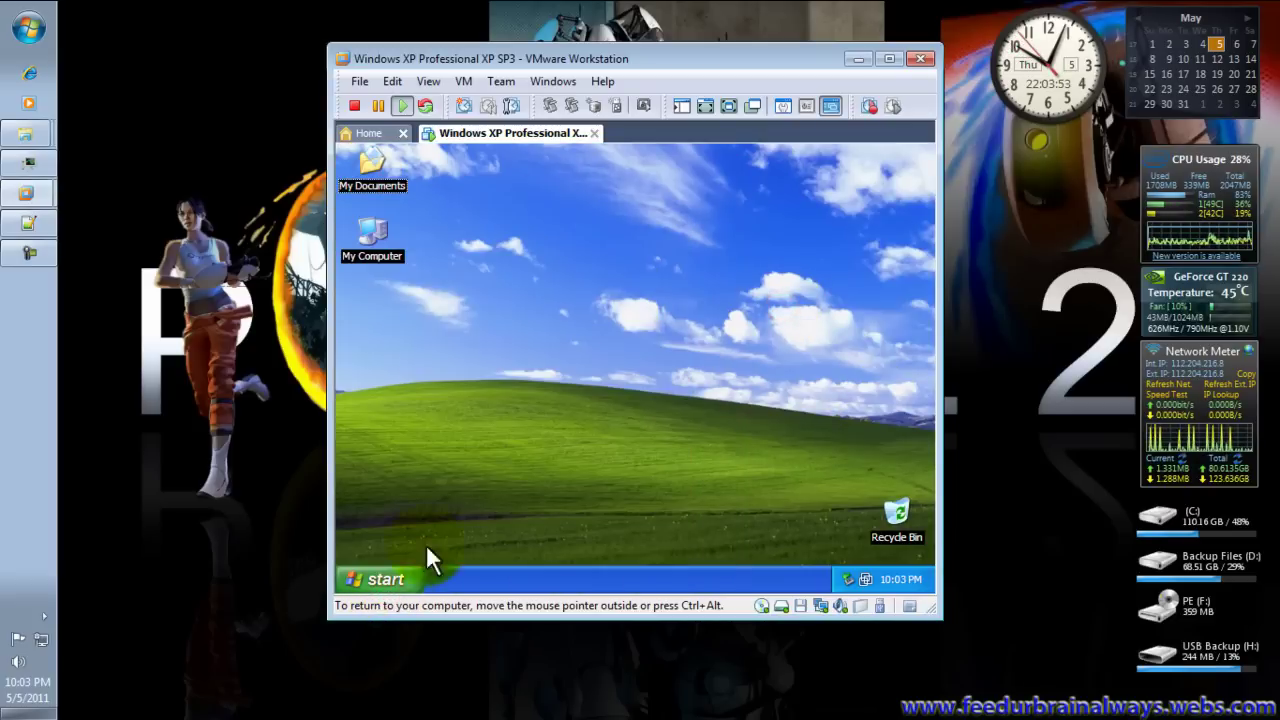
click(388, 580)
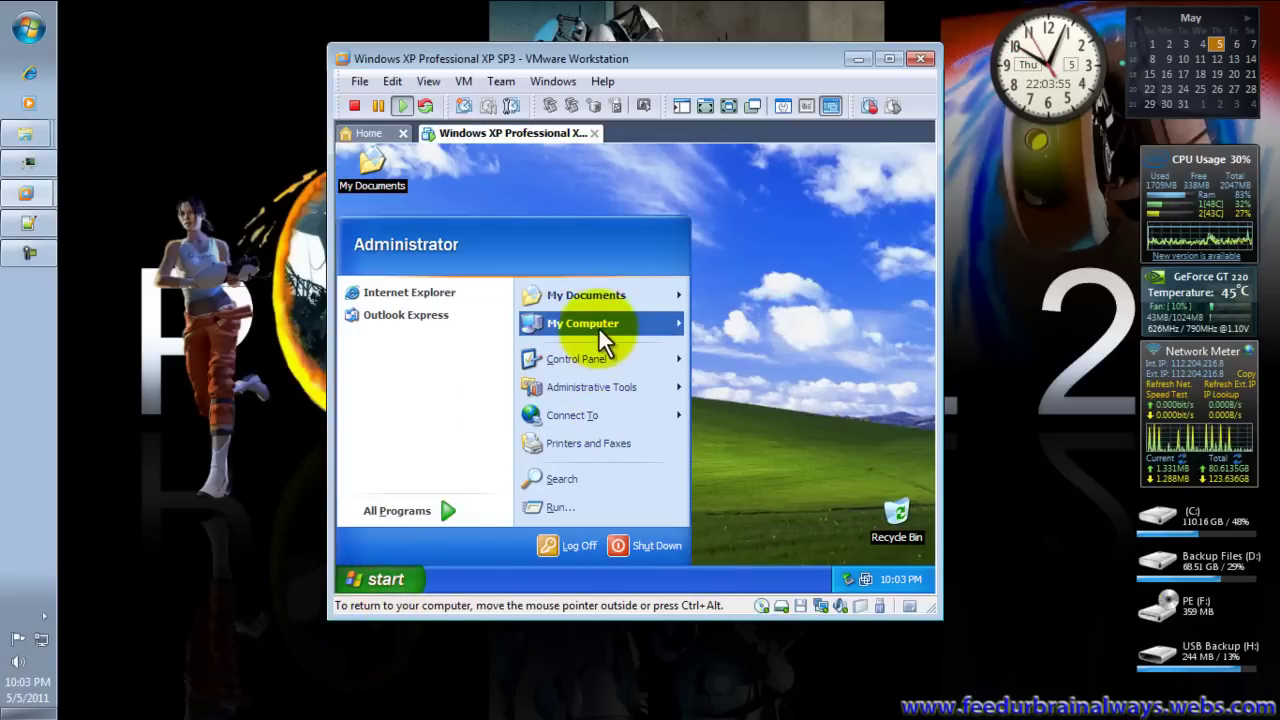
mouse_move(662, 332)
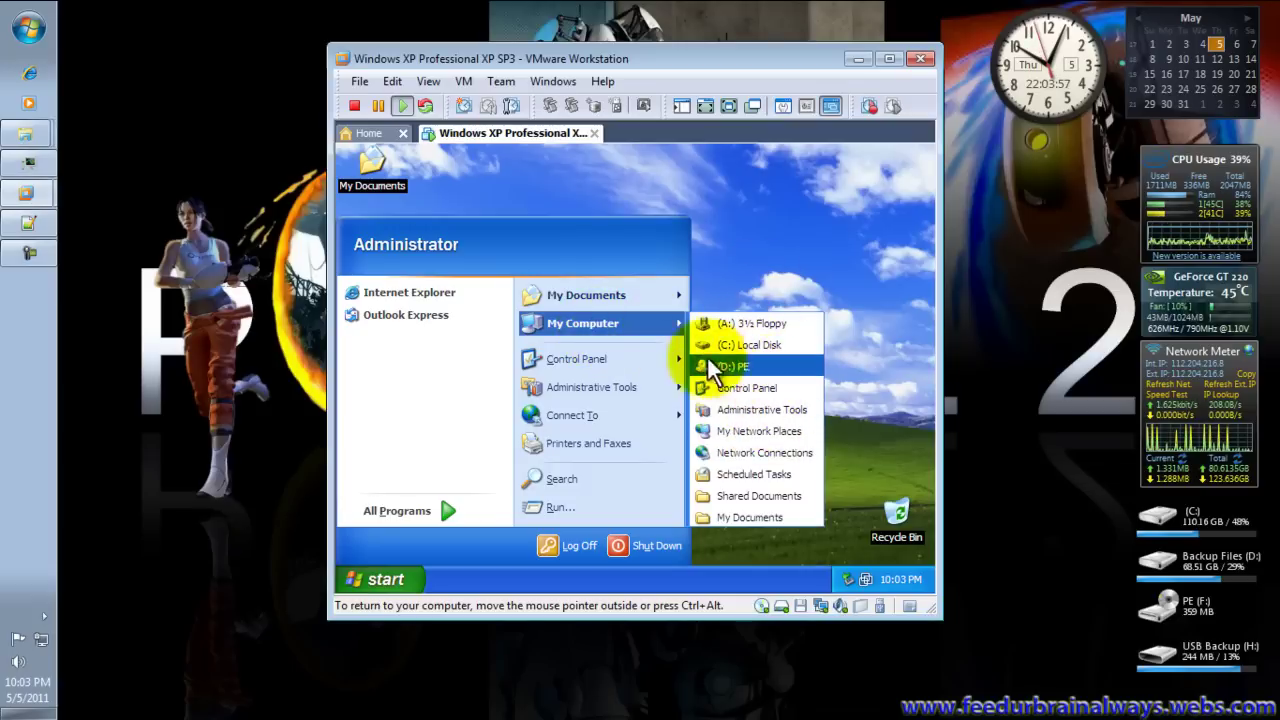
mouse_move(680, 358)
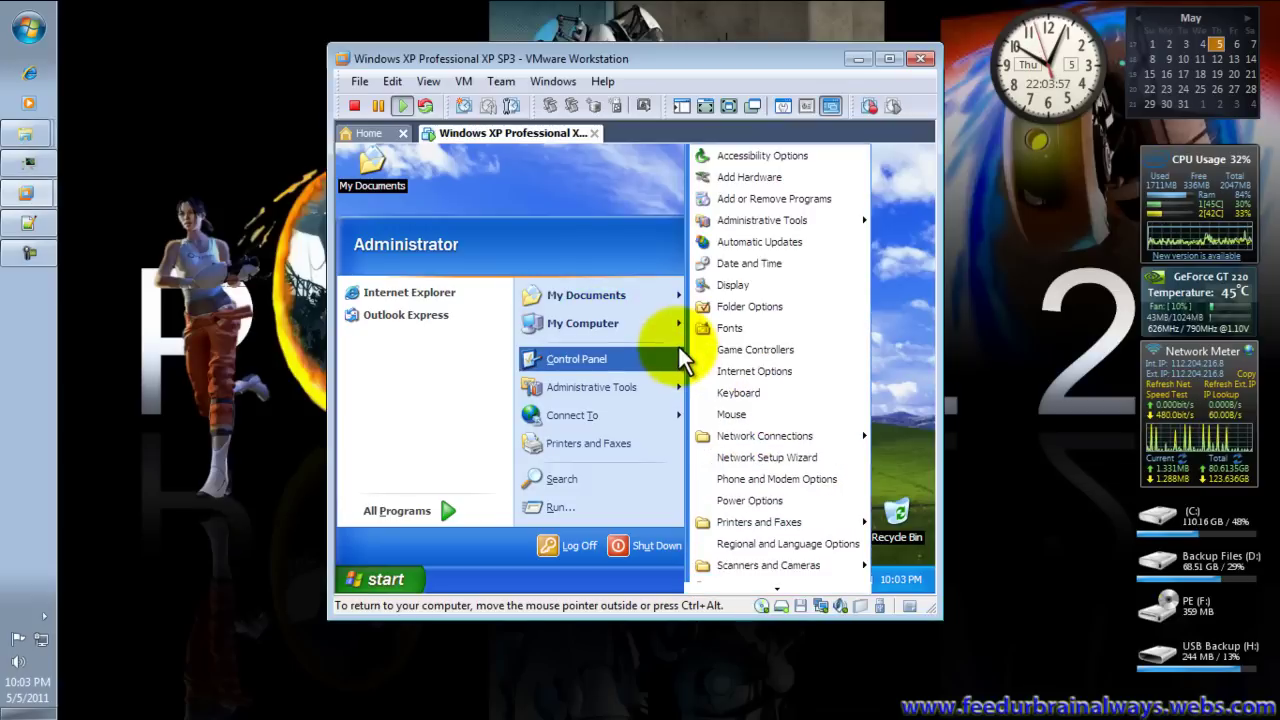
click(500, 198)
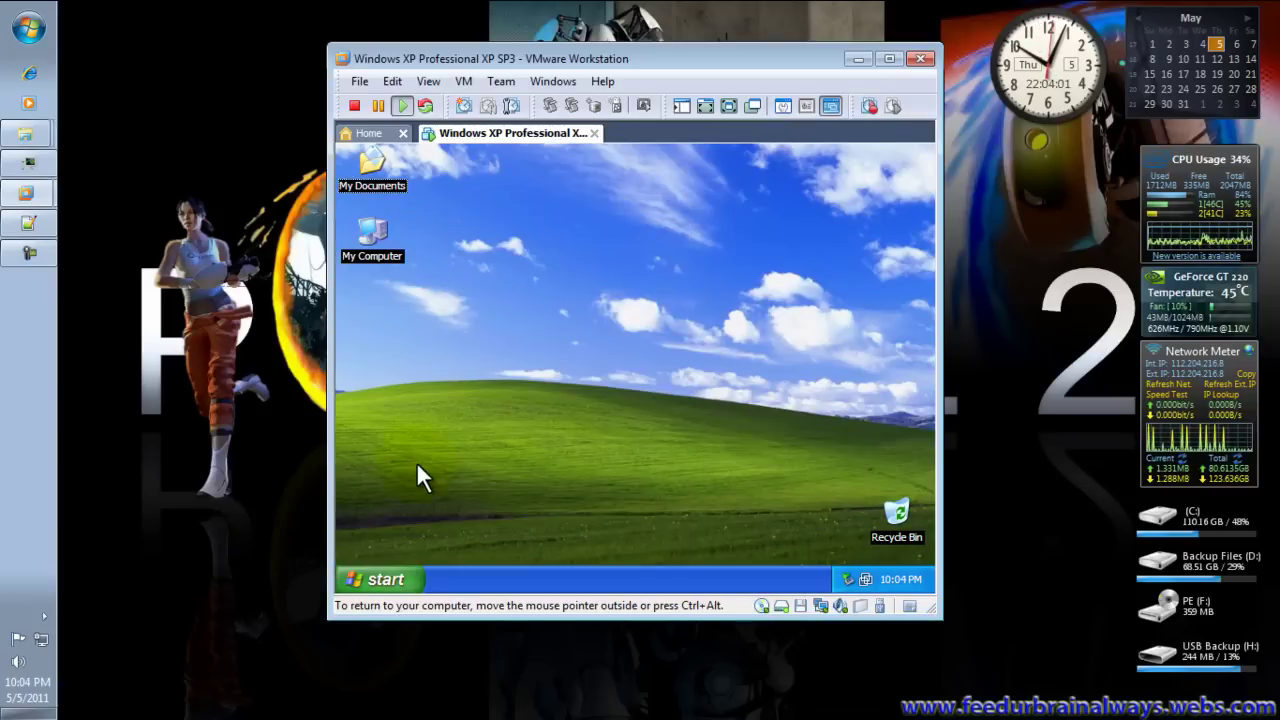
Examine the guest's Windows version, service pack and computer specs in the system properties of My Computer, and close both windows
key(super+e)
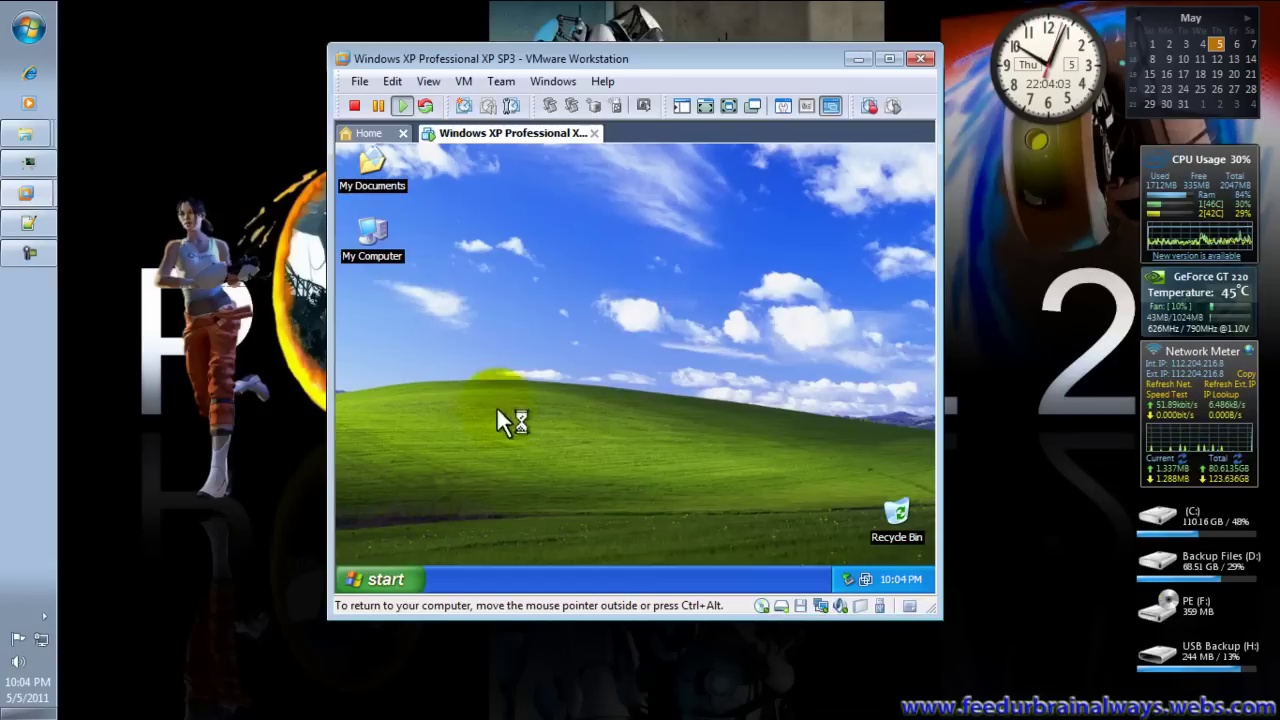
right_click(812, 306)
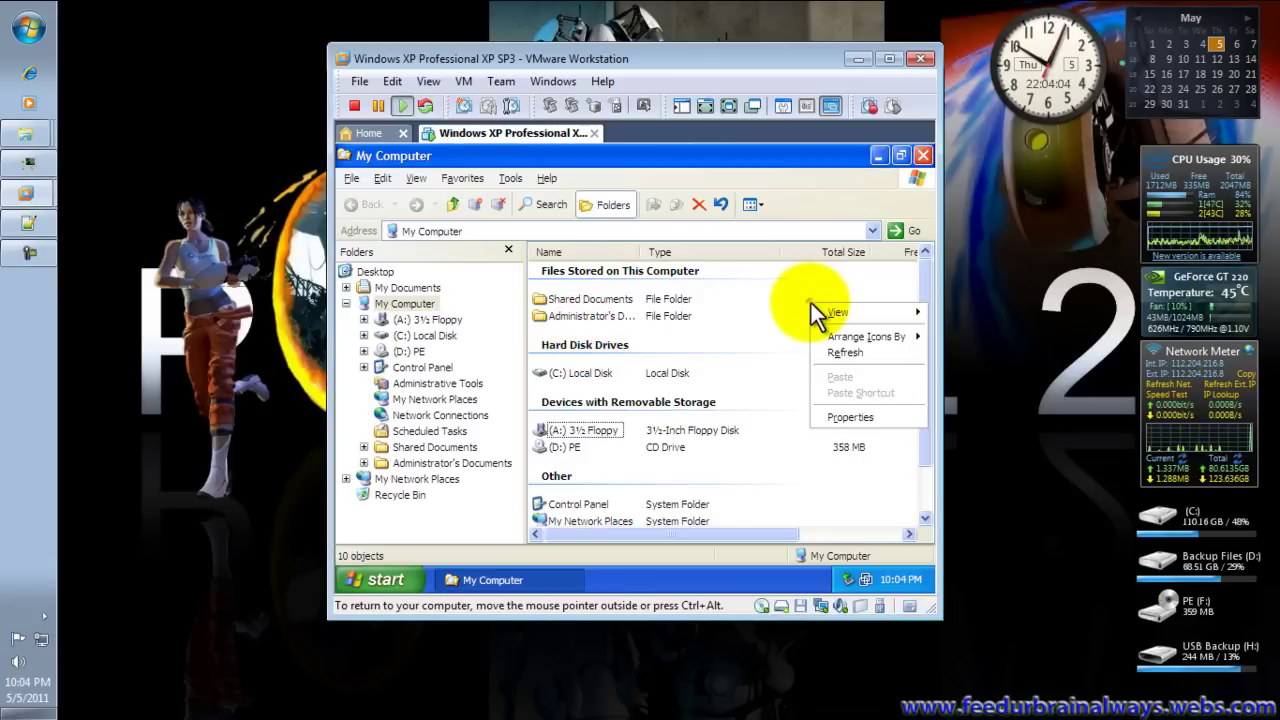
click(876, 413)
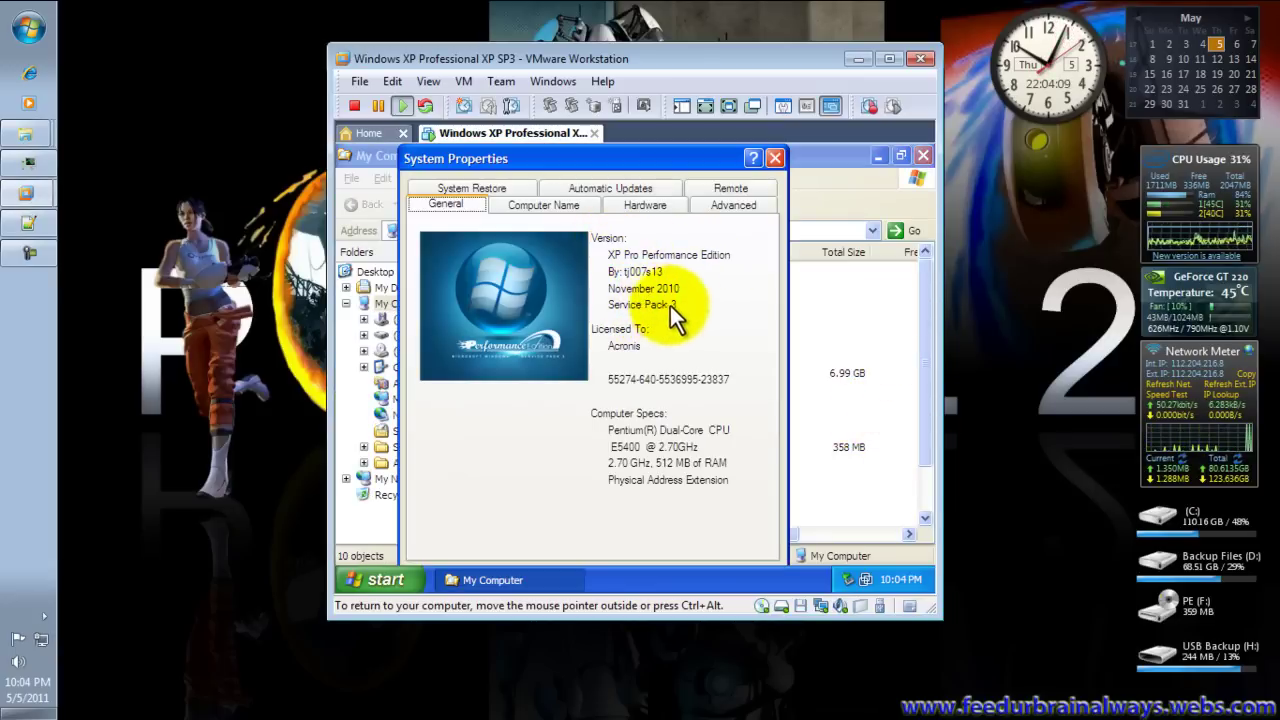
click(776, 157)
click(922, 157)
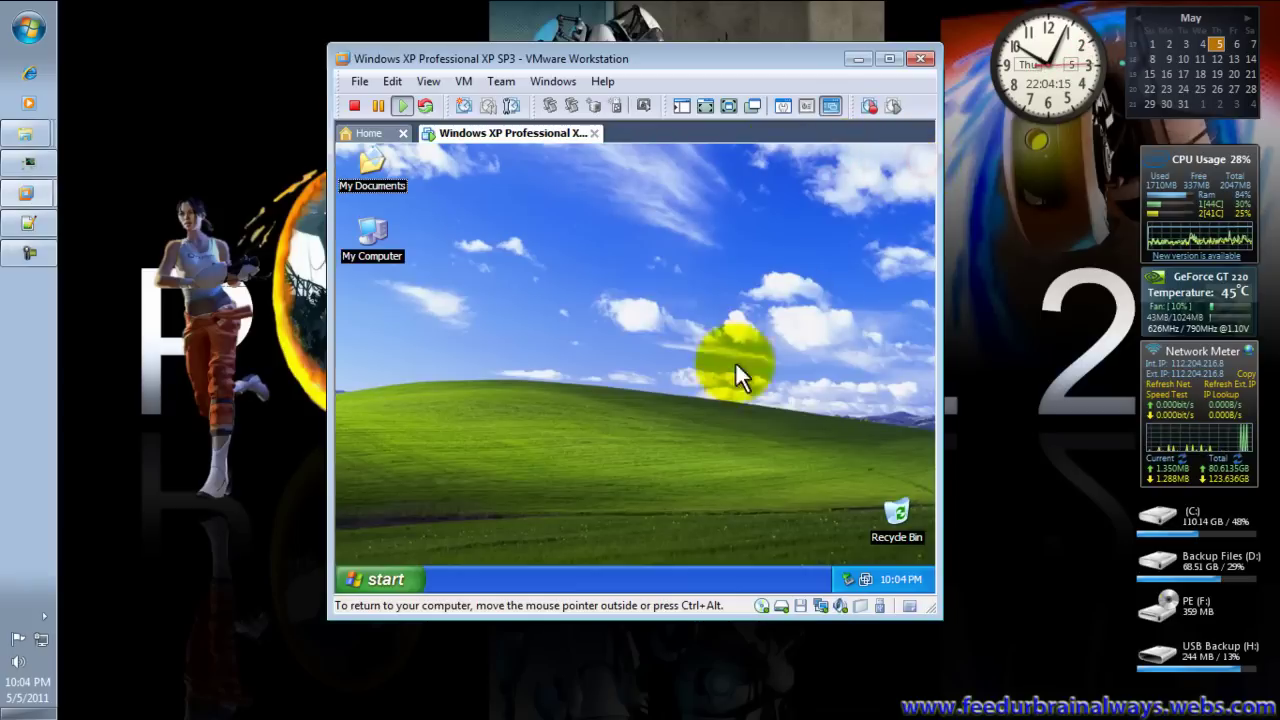